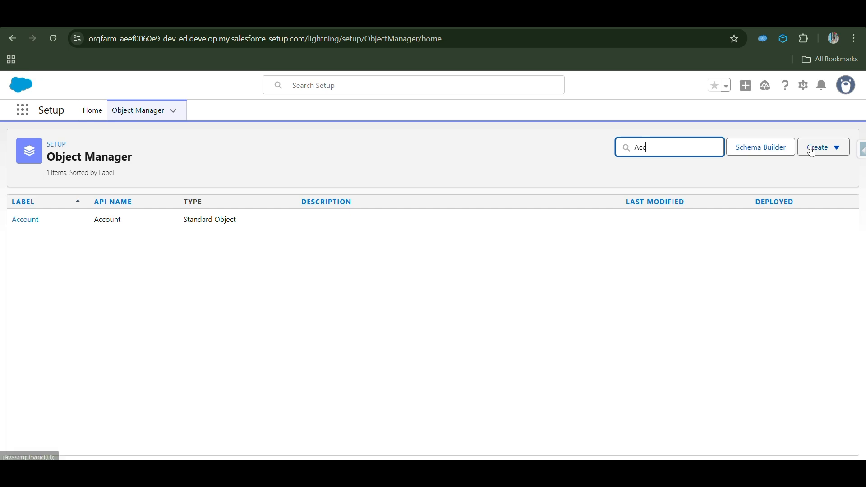
- Create a new custom object labelled Project whose record name is an Auto Number formatted PN-{0000} starting at 1
{"action": "left_click", "coordinate": [808, 149]}
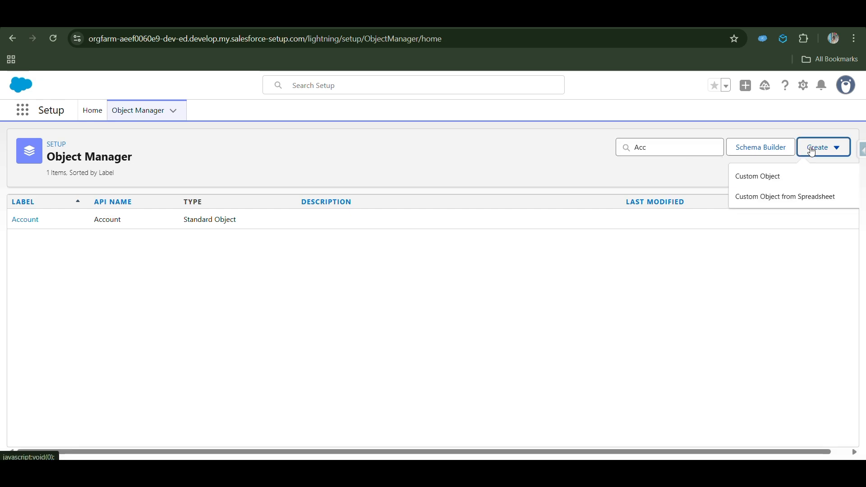
{"action": "left_click", "coordinate": [753, 177]}
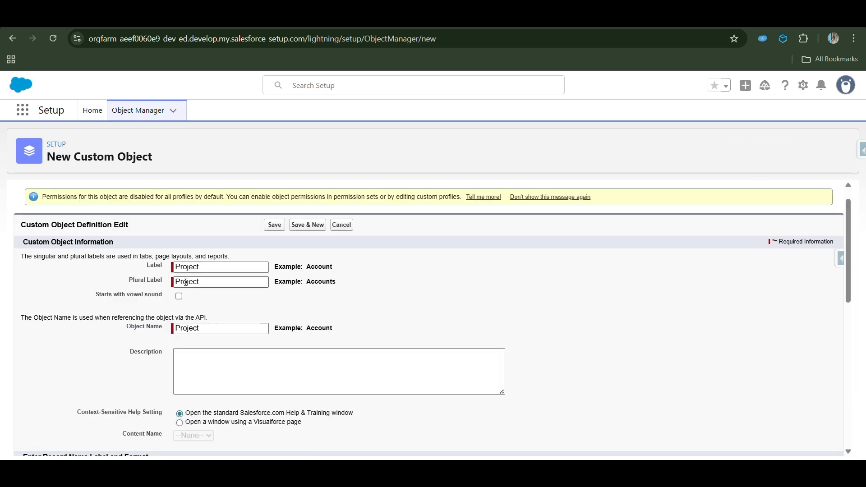
{"action": "scroll", "coordinate": [212, 333], "scroll_direction": "down", "scroll_amount": 4}
{"action": "left_click", "coordinate": [201, 328]}
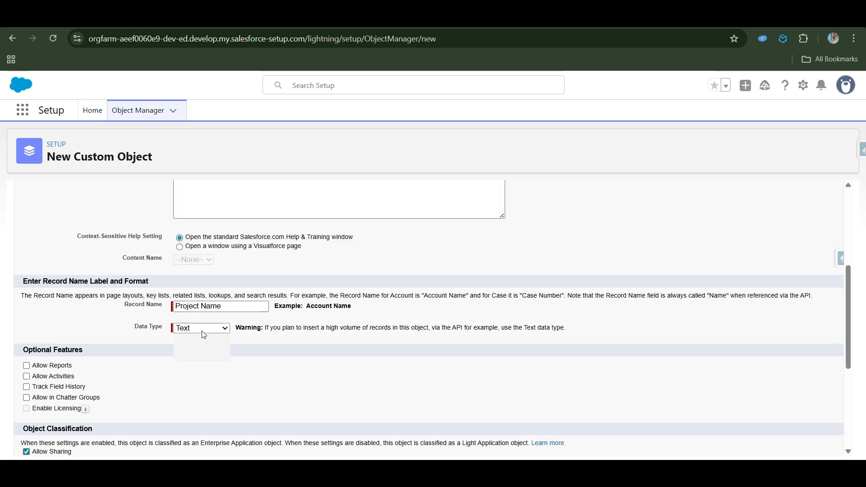
{"action": "left_click", "coordinate": [199, 353]}
{"action": "key", "text": "Tab"}
{"action": "type", "text": "PN-{0000}"}
{"action": "key", "text": "Tab"}
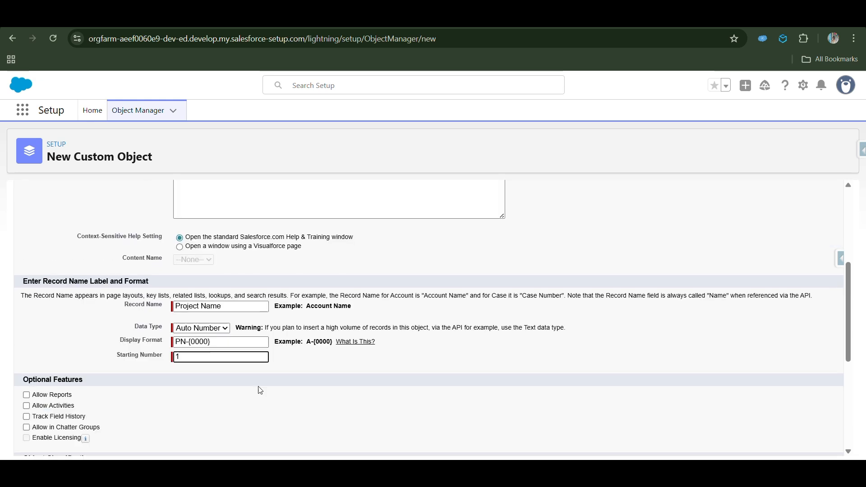
{"action": "type", "text": "1"}
- Enable Allow Search, adding the Notes and Attachments related list, and launching the tab wizard, then save the object
{"action": "scroll", "coordinate": [261, 390], "scroll_direction": "down", "scroll_amount": 5}
{"action": "left_click", "coordinate": [26, 367]}
{"action": "left_click", "coordinate": [26, 404]}
{"action": "left_click", "coordinate": [26, 414]}
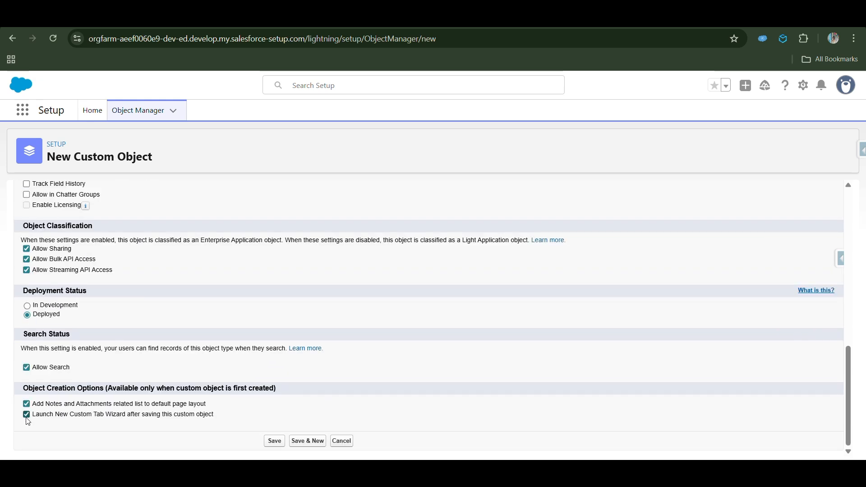
{"action": "left_click", "coordinate": [278, 442]}
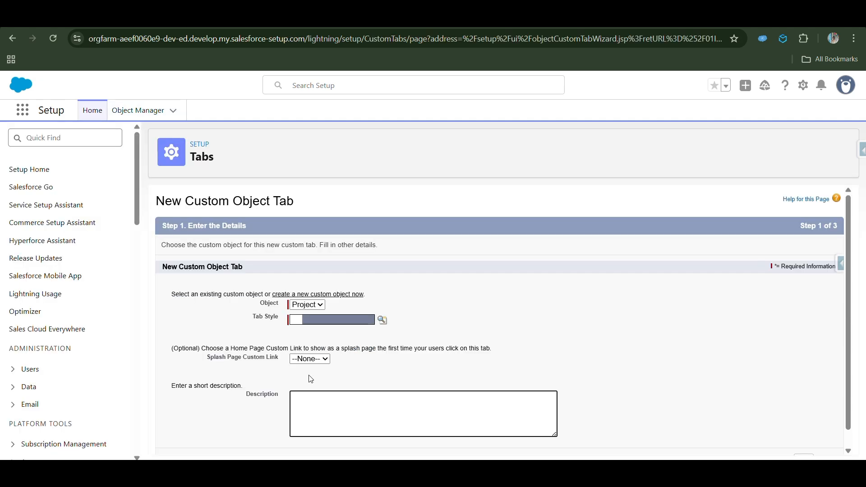
- Create the Project custom tab with the Box tab style, keeping the remaining wizard defaults
{"action": "left_click", "coordinate": [321, 323]}
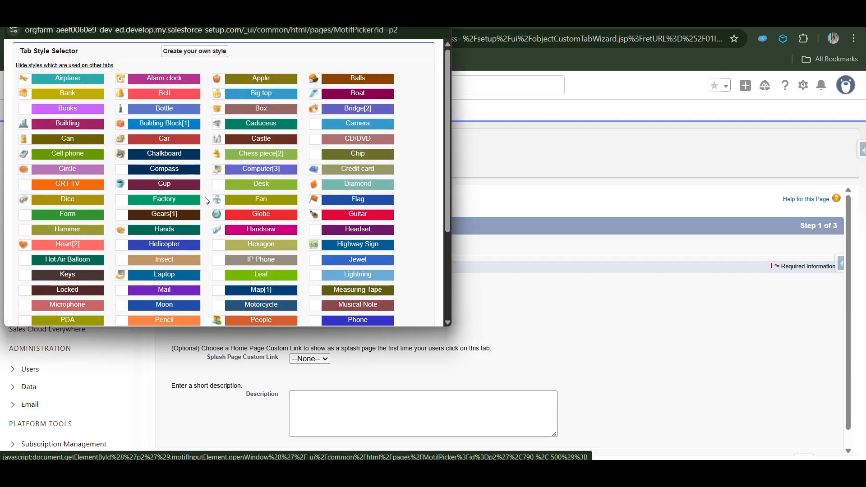
{"action": "left_click", "coordinate": [260, 108]}
{"action": "scroll", "coordinate": [336, 291], "scroll_direction": "down", "scroll_amount": 1}
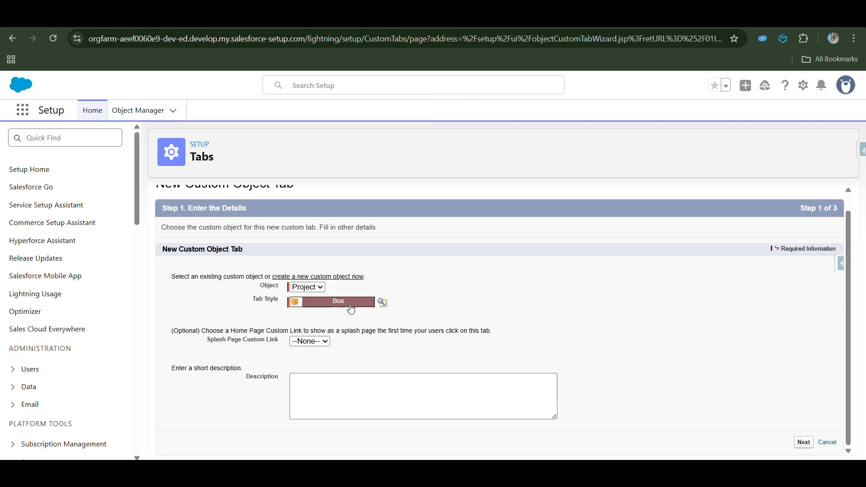
{"action": "left_click", "coordinate": [804, 442]}
{"action": "left_click", "coordinate": [806, 444]}
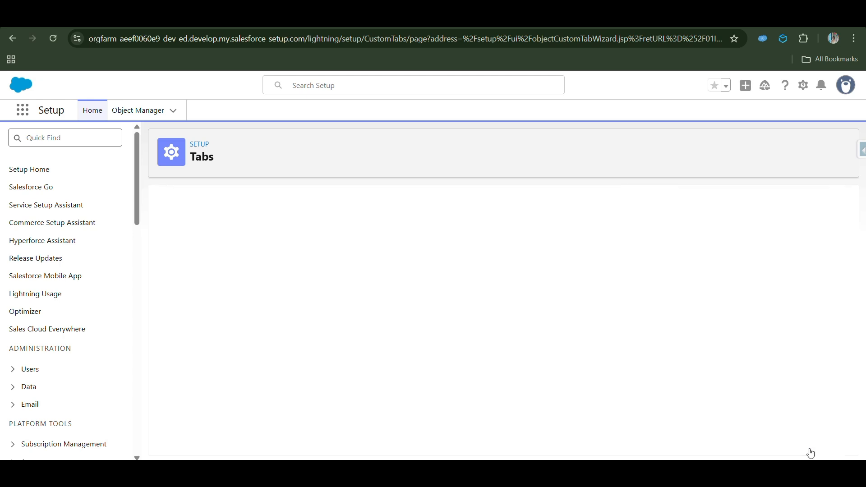
{"action": "left_click", "coordinate": [801, 444]}
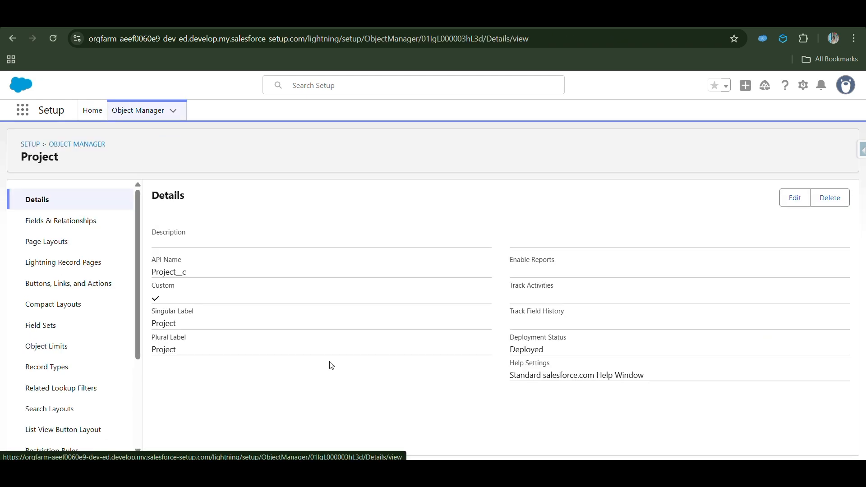
- Start a new Lookup Relationship field in the Project object's Fields & Relationships
{"action": "left_click", "coordinate": [83, 223]}
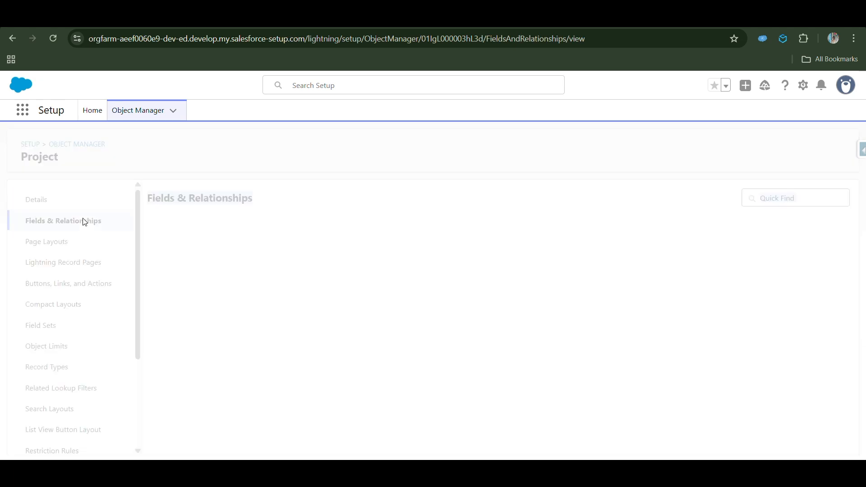
{"action": "left_click", "coordinate": [610, 198]}
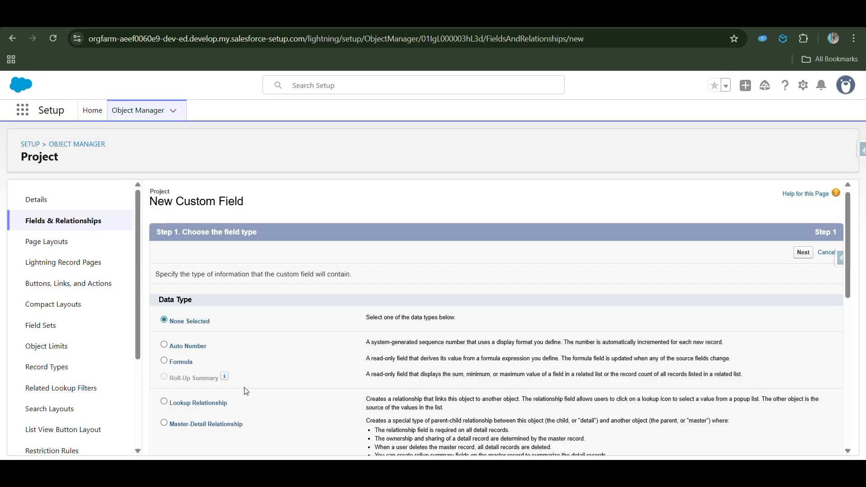
{"action": "scroll", "coordinate": [243, 388], "scroll_direction": "down", "scroll_amount": 2}
{"action": "left_click", "coordinate": [173, 300]}
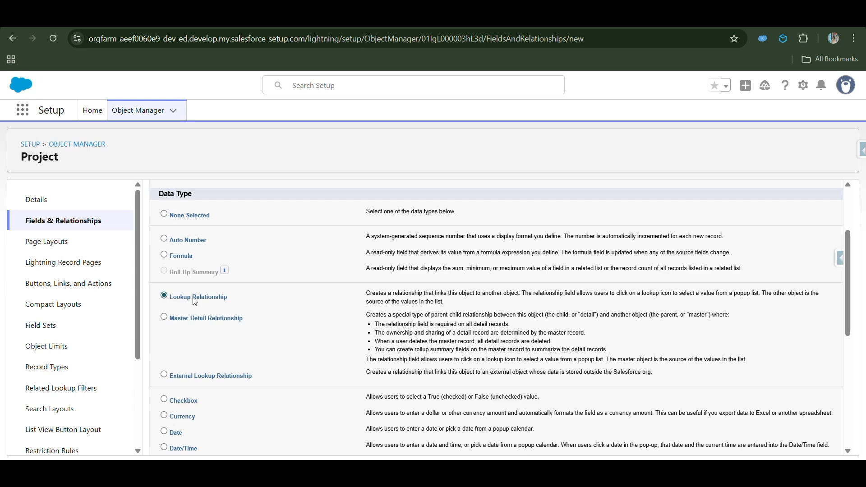
{"action": "scroll", "coordinate": [801, 256], "scroll_direction": "up", "scroll_amount": 2}
{"action": "left_click", "coordinate": [803, 254]}
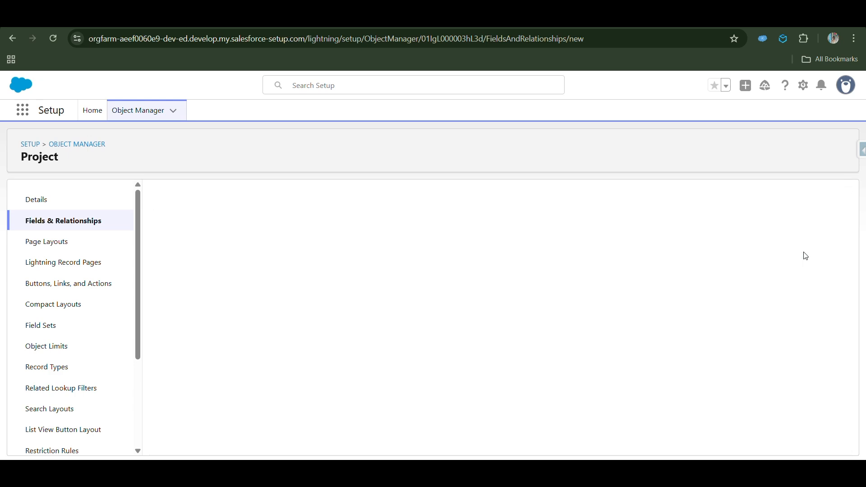
- Relate the lookup field to Account and keep its default label, name and options
{"action": "left_click", "coordinate": [341, 297]}
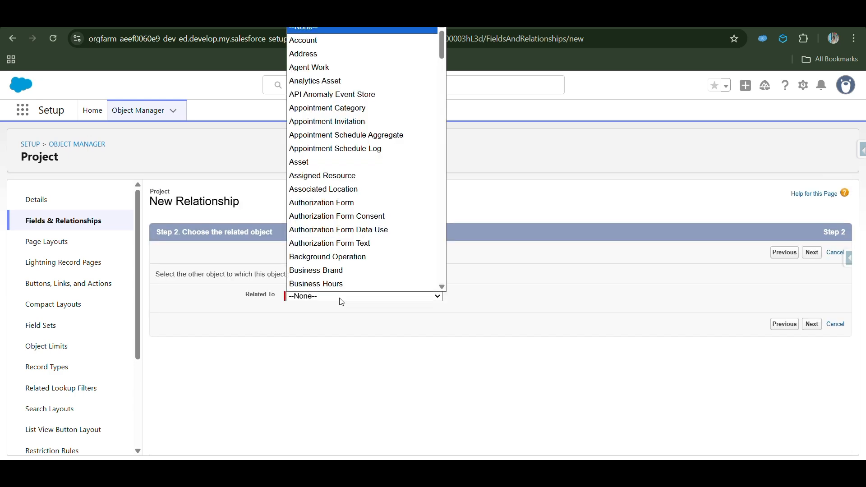
{"action": "key", "text": "Down"}
{"action": "key", "text": "Return"}
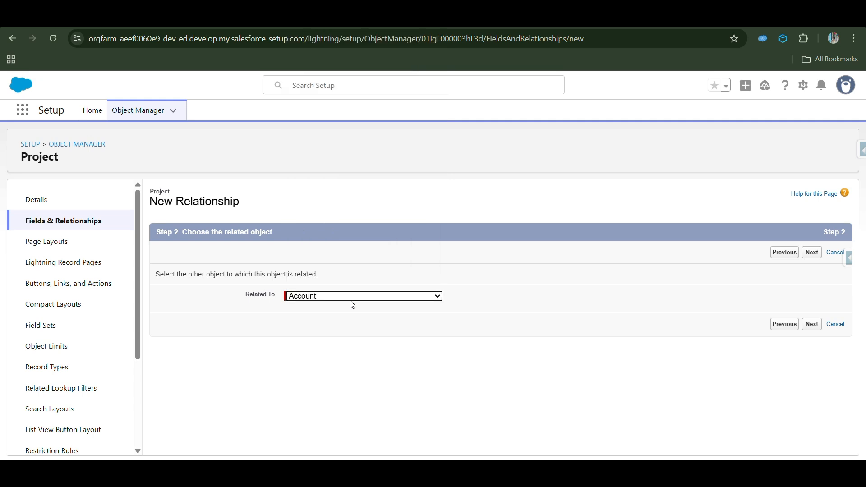
{"action": "left_click", "coordinate": [811, 253]}
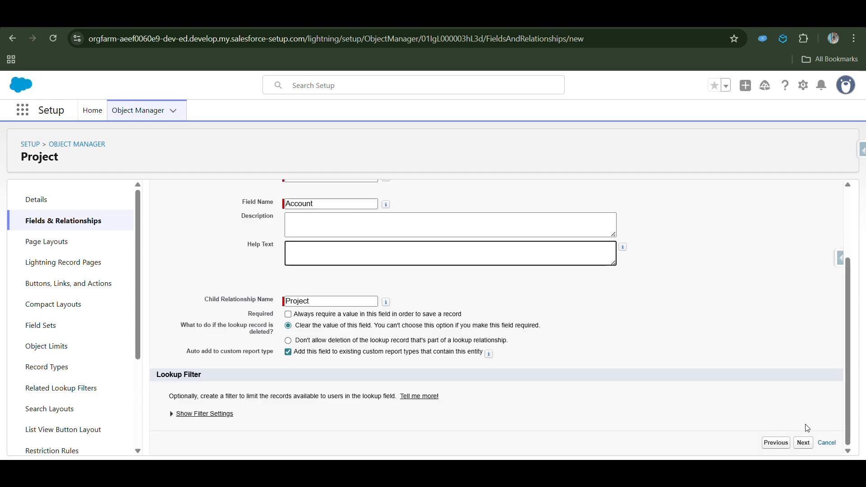
{"action": "left_click", "coordinate": [804, 443]}
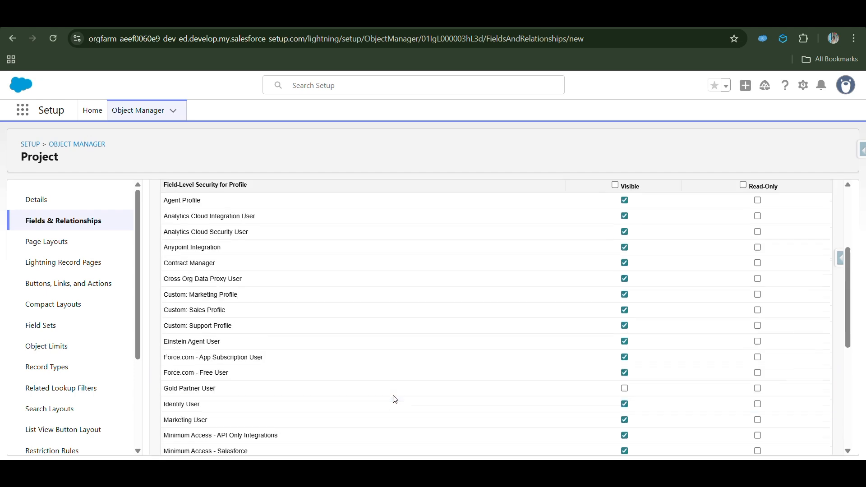
- Make the lookup field visible to all profiles in field-level security
{"action": "scroll", "coordinate": [249, 421], "scroll_direction": "down", "scroll_amount": 4}
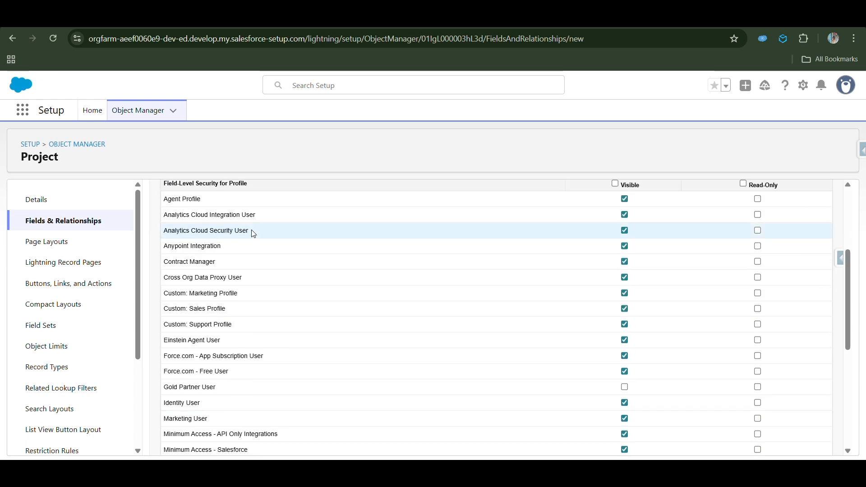
{"action": "scroll", "coordinate": [248, 401], "scroll_direction": "down", "scroll_amount": 5}
{"action": "scroll", "coordinate": [278, 315], "scroll_direction": "up", "scroll_amount": 9}
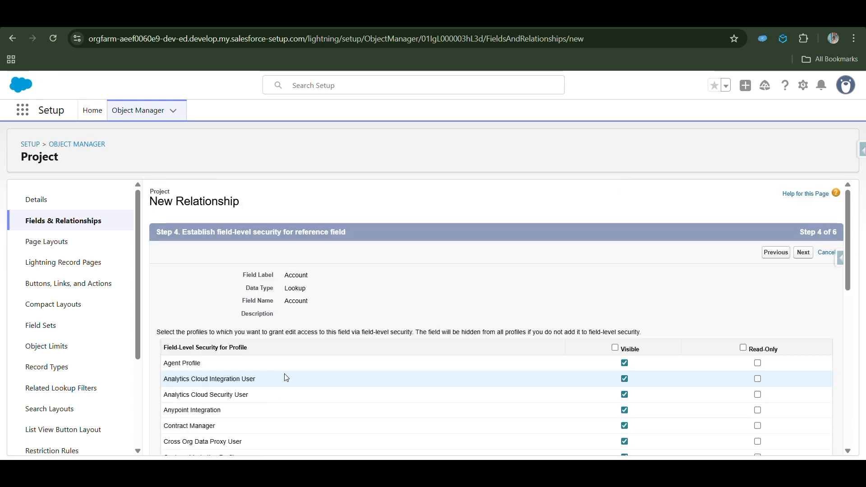
{"action": "left_click", "coordinate": [615, 347]}
{"action": "scroll", "coordinate": [667, 358], "scroll_direction": "down", "scroll_amount": 10}
{"action": "left_click", "coordinate": [803, 445]}
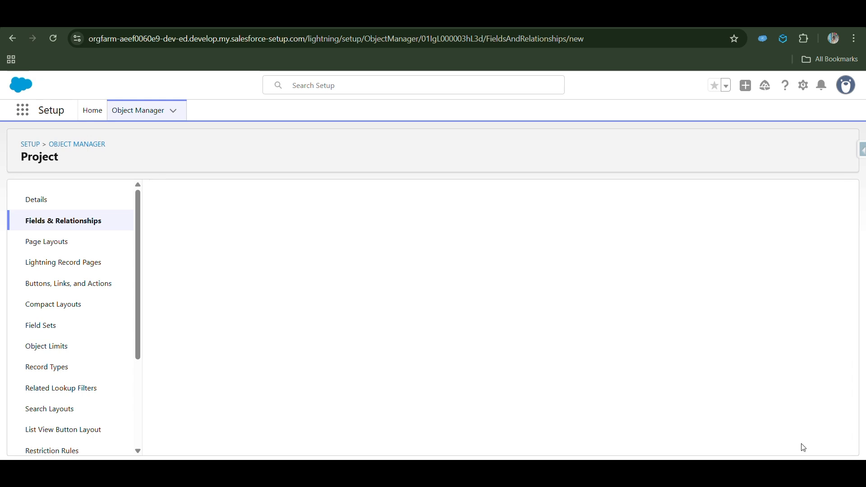
- Keep the lookup field on the page layouts and save the new field
{"action": "left_click", "coordinate": [810, 259]}
{"action": "left_click", "coordinate": [800, 256]}
{"action": "left_click_drag", "start_coordinate": [496, 255], "coordinate": [150, 255]}
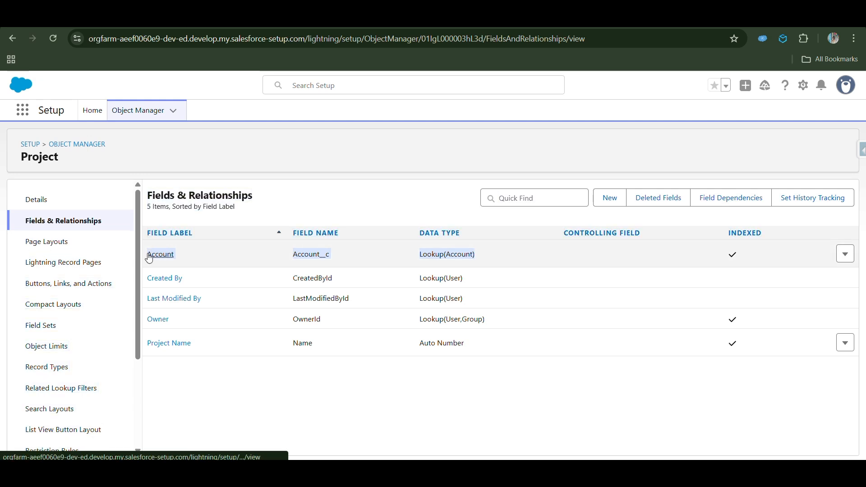
- Open the Sales app and go to the Accounts list
{"action": "left_click", "coordinate": [19, 109]}
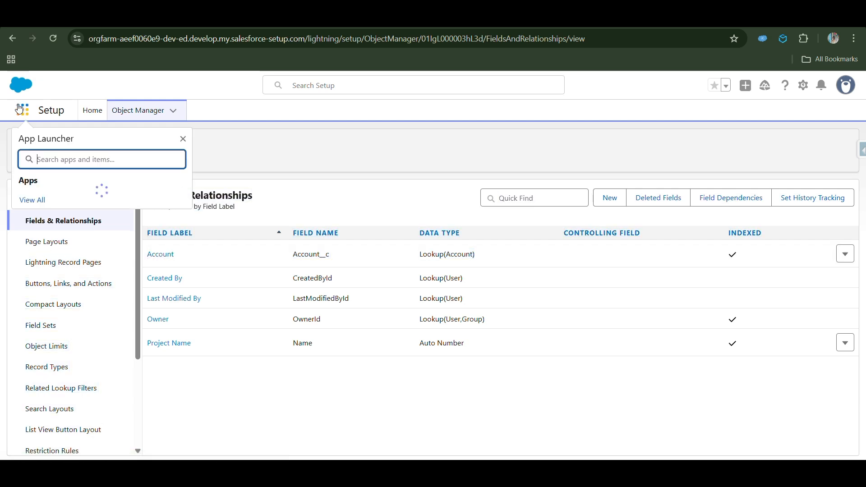
{"action": "type", "text": "Sale"}
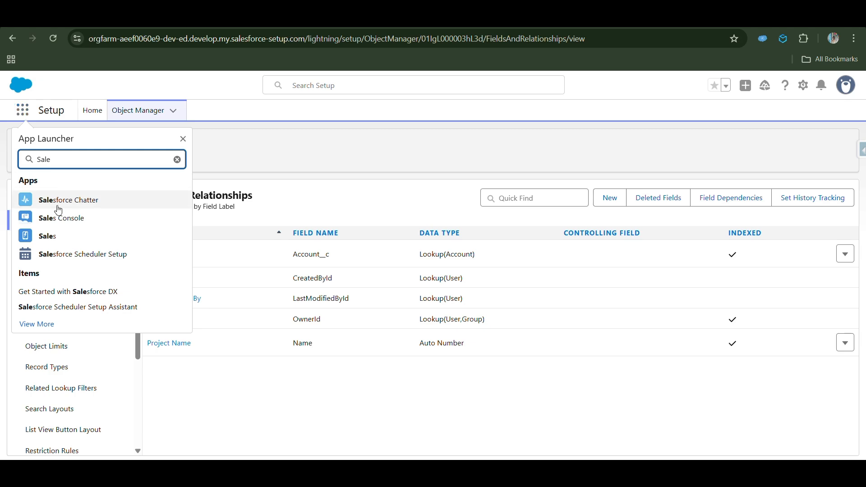
{"action": "left_click", "coordinate": [40, 235]}
{"action": "left_click", "coordinate": [197, 117]}
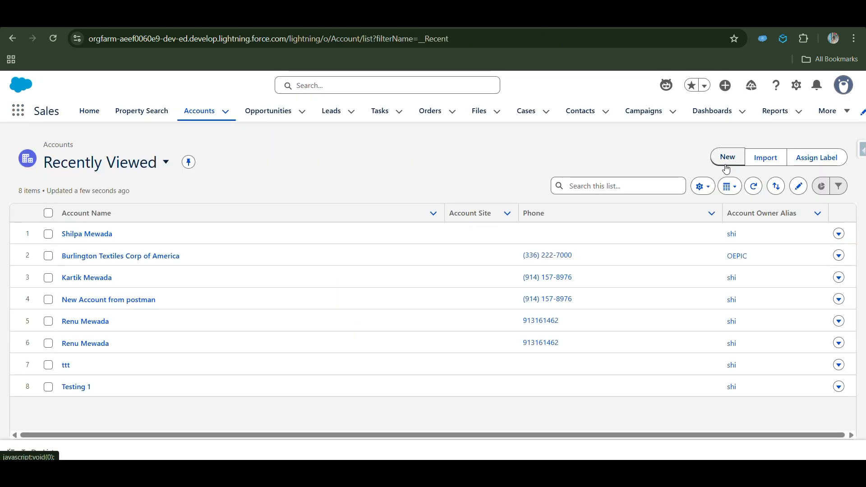
- Create a new account named Test Lookup
{"action": "left_click", "coordinate": [726, 158]}
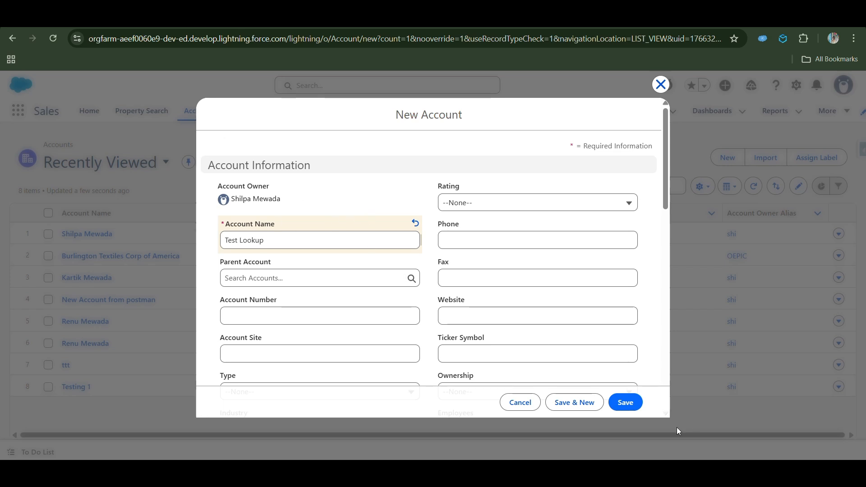
{"action": "left_click", "coordinate": [632, 404]}
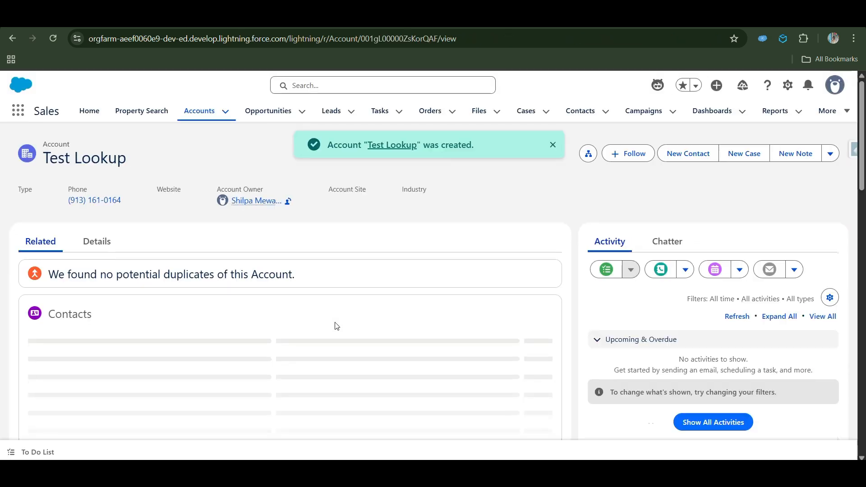
- Open the Project tab and start a new Project record
{"action": "left_click", "coordinate": [847, 111]}
{"action": "left_click", "coordinate": [809, 382]}
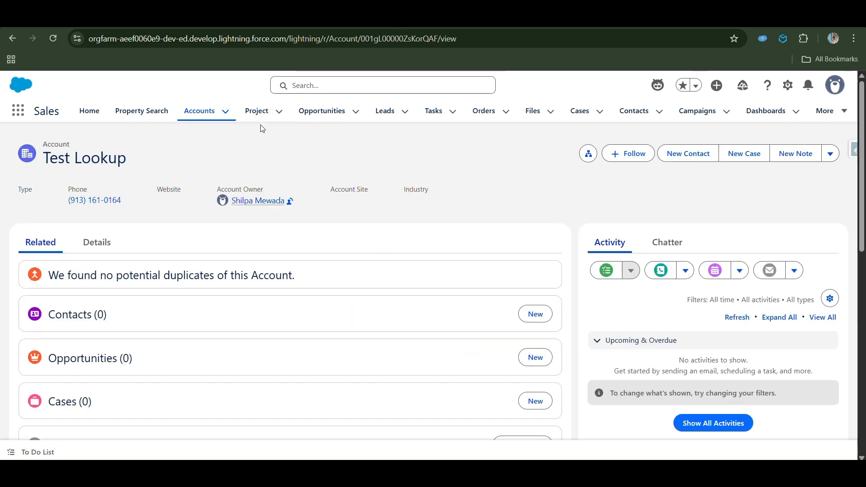
{"action": "left_click", "coordinate": [660, 158]}
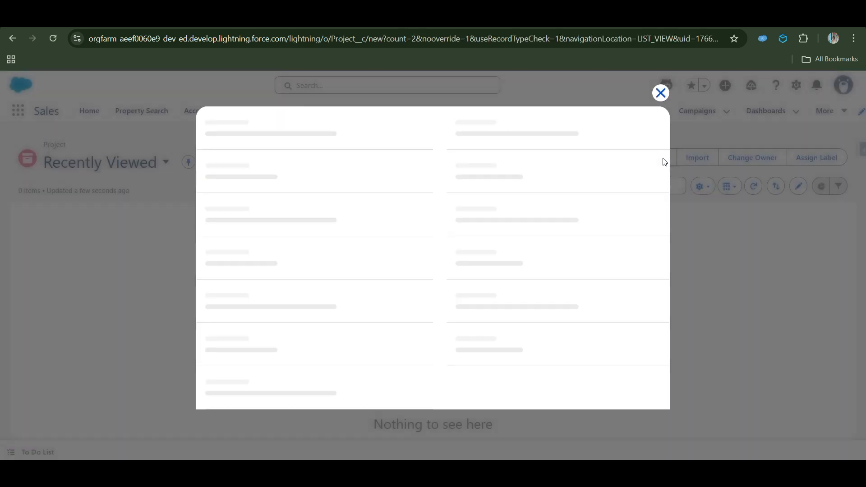
- Link the new project to the Test Lookup account and save it
{"action": "left_click", "coordinate": [288, 294]}
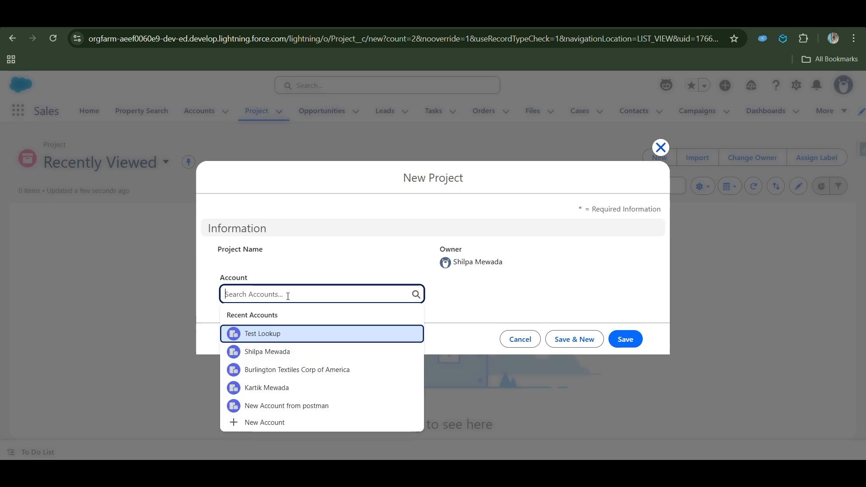
{"action": "left_click", "coordinate": [258, 333]}
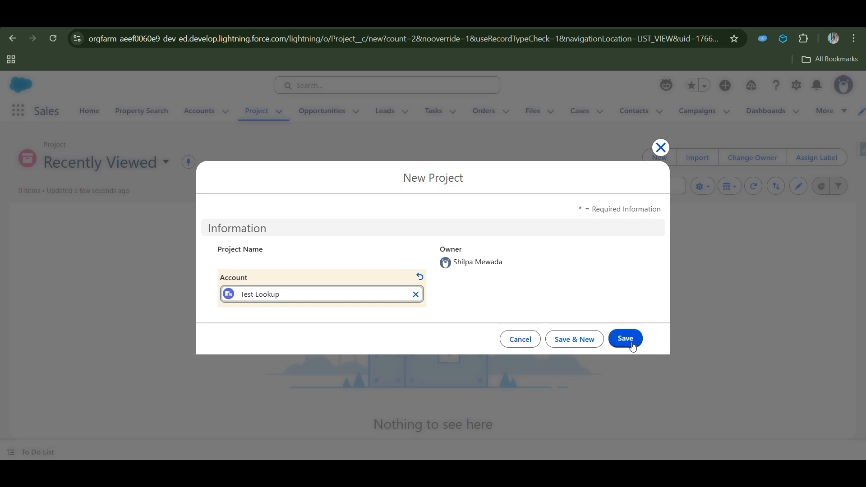
{"action": "left_click", "coordinate": [628, 341]}
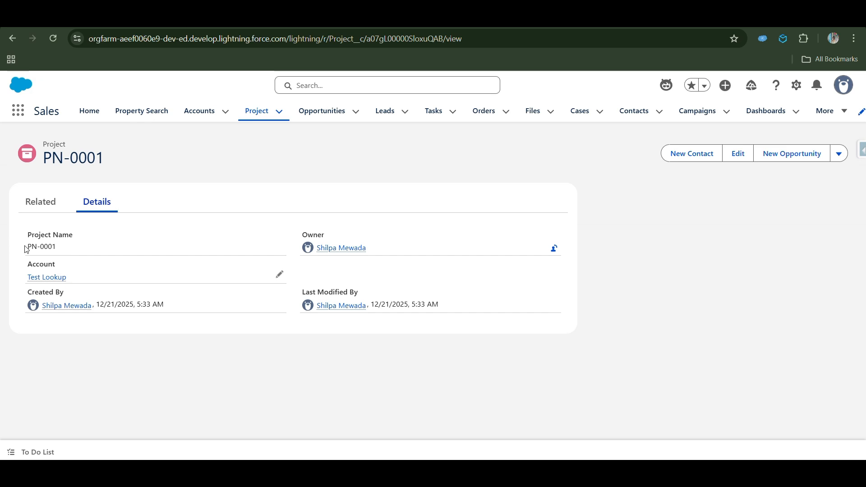
- Open the Test Lookup account and inspect its Project related list
{"action": "left_click_drag", "start_coordinate": [68, 251], "coordinate": [26, 246]}
{"action": "left_click", "coordinate": [199, 111]}
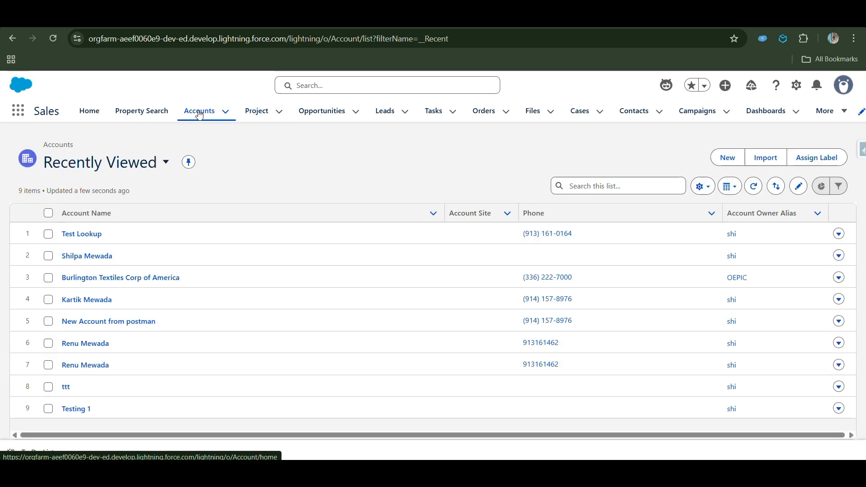
{"action": "left_click", "coordinate": [73, 232]}
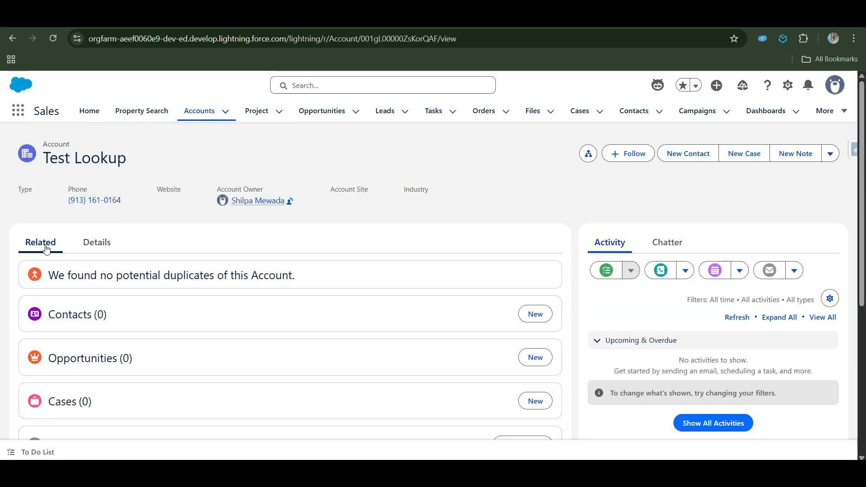
{"action": "scroll", "coordinate": [130, 357], "scroll_direction": "down", "scroll_amount": 5}
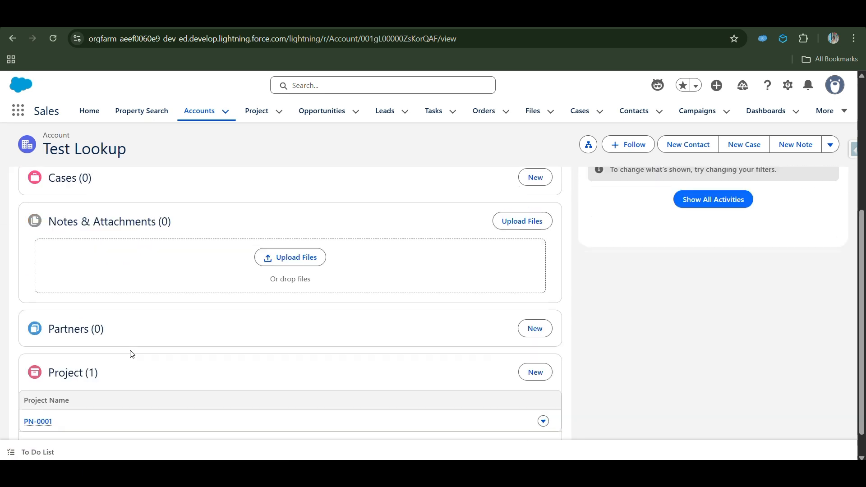
- Delete the Test Lookup account
{"action": "left_click_drag", "start_coordinate": [21, 387], "coordinate": [77, 439]}
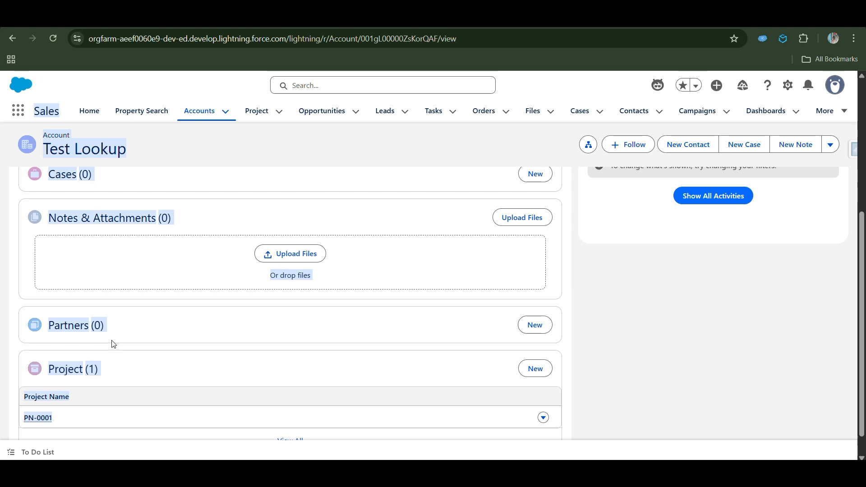
{"action": "scroll", "coordinate": [113, 344], "scroll_direction": "up", "scroll_amount": 1}
{"action": "scroll", "coordinate": [114, 344], "scroll_direction": "up", "scroll_amount": 3}
{"action": "left_click", "coordinate": [831, 145]}
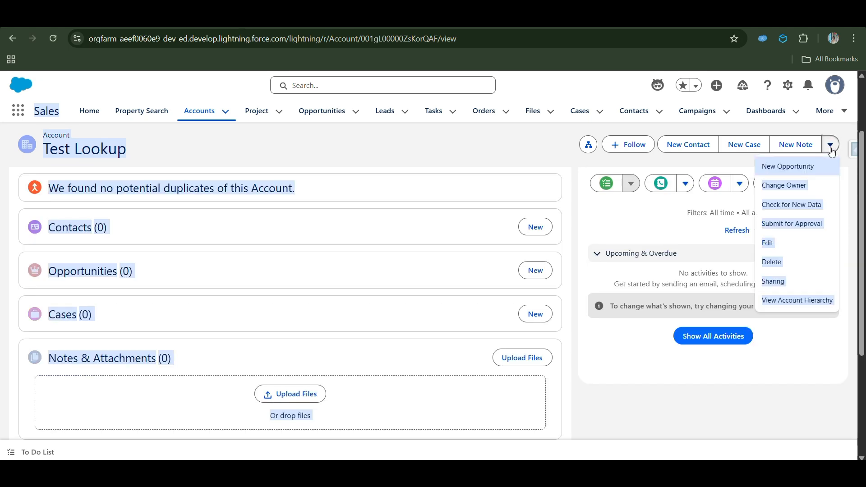
{"action": "left_click", "coordinate": [774, 266]}
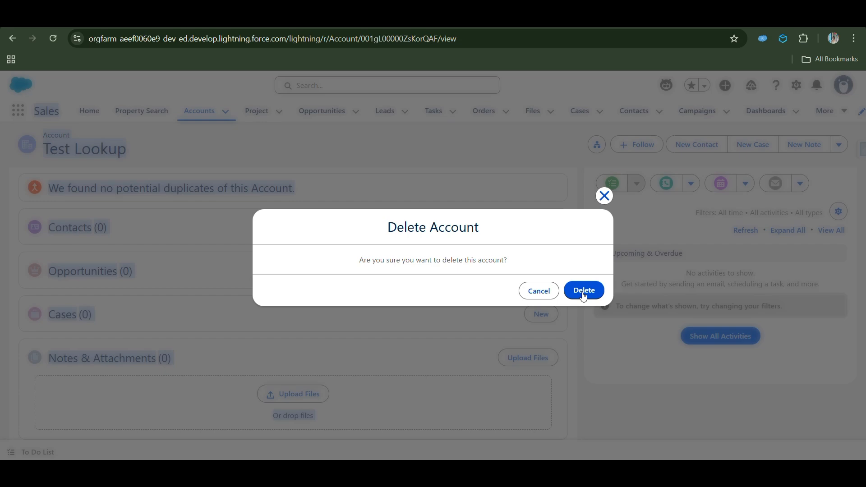
{"action": "left_click", "coordinate": [583, 291]}
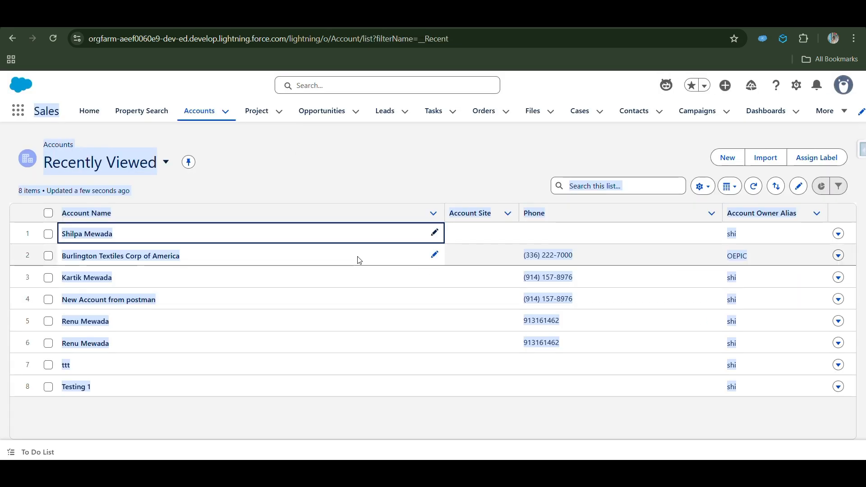
- Open the Account object's Fields & Relationships in Object Manager and start a new custom field
{"action": "left_click", "coordinate": [256, 119]}
{"action": "left_click", "coordinate": [75, 234]}
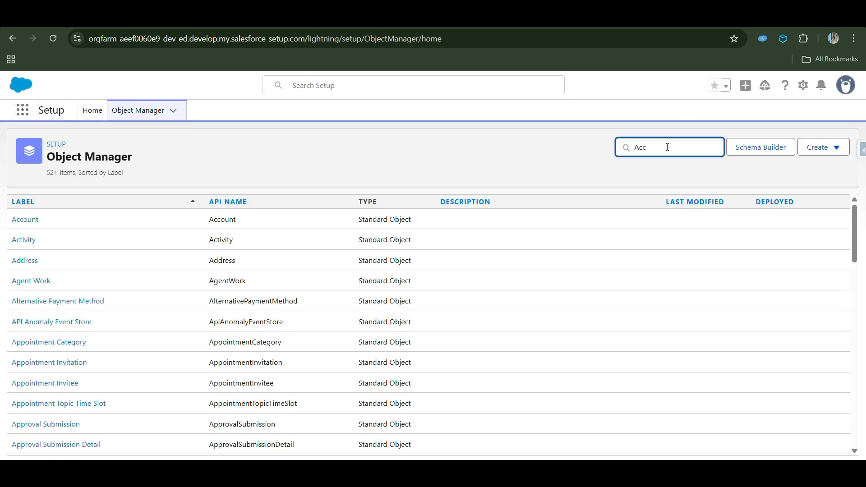
{"action": "left_click", "coordinate": [24, 219]}
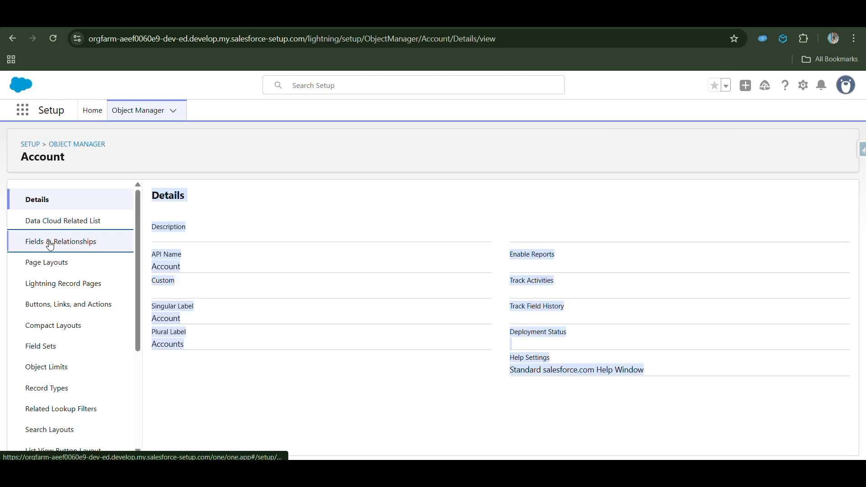
{"action": "left_click", "coordinate": [66, 243]}
{"action": "left_click", "coordinate": [609, 199]}
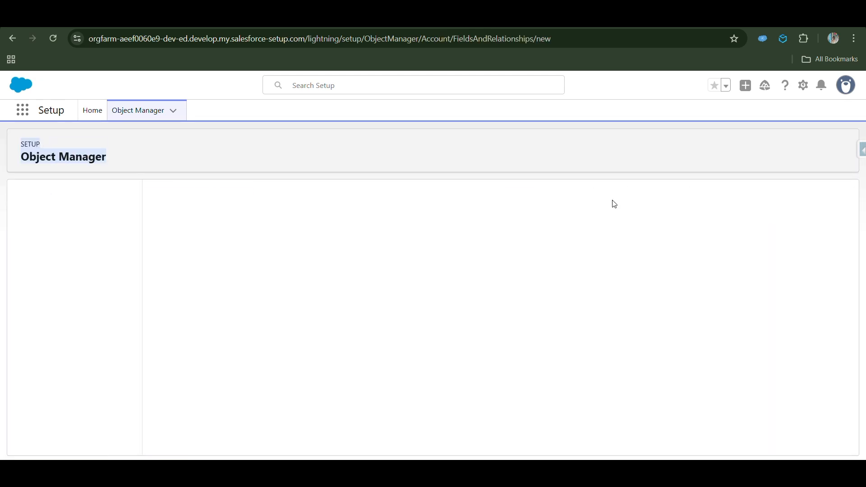
- Choose the Roll-Up Summary data type and label the field Total Amount with field name Total_Amount
{"action": "scroll", "coordinate": [371, 339], "scroll_direction": "down", "scroll_amount": 3}
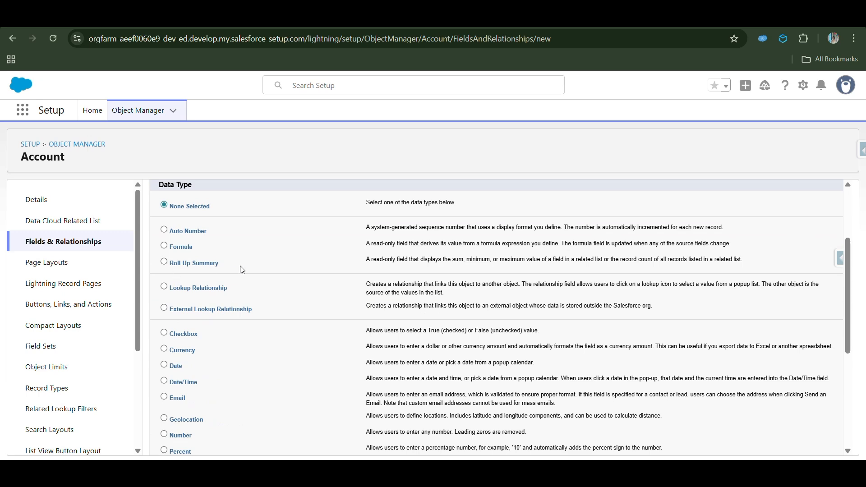
{"action": "left_click_drag", "start_coordinate": [243, 269], "coordinate": [163, 264]}
{"action": "left_click", "coordinate": [164, 262]}
{"action": "scroll", "coordinate": [807, 252], "scroll_direction": "up", "scroll_amount": 3}
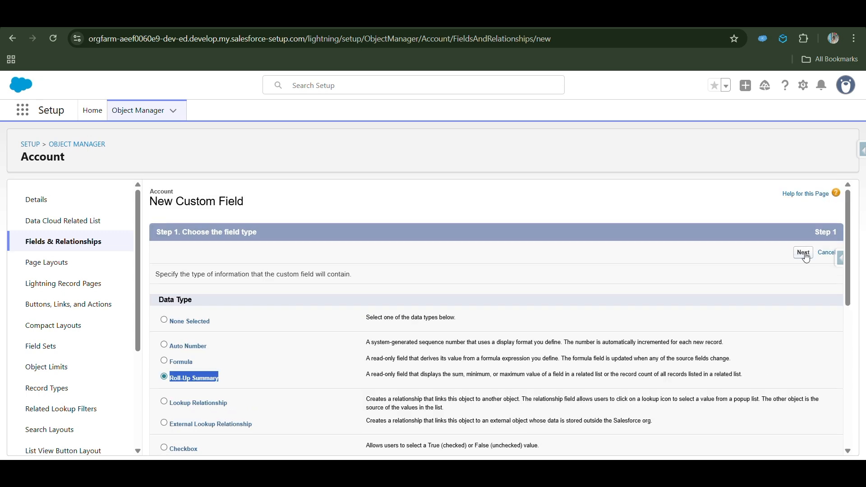
{"action": "left_click", "coordinate": [806, 256]}
{"action": "left_click", "coordinate": [349, 354]}
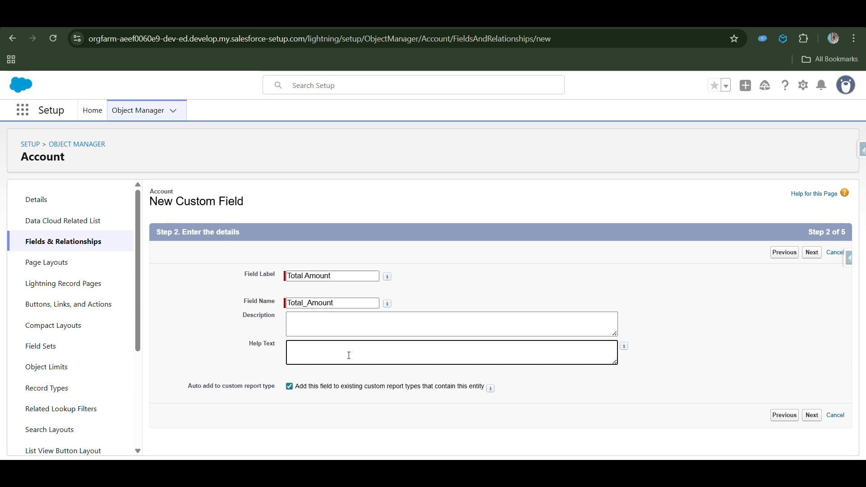
{"action": "left_click", "coordinate": [812, 252]}
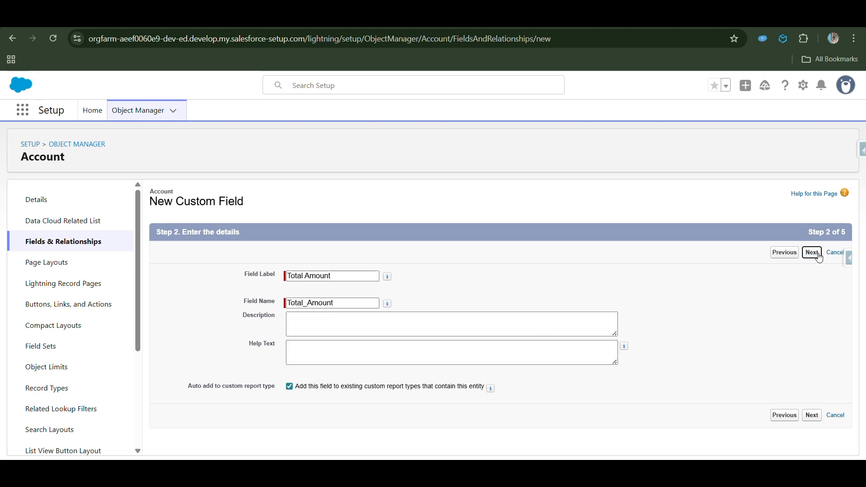
- Set the roll-up to SUM the Opportunities Amount field, including all records in the calculation
{"action": "left_click", "coordinate": [307, 301]}
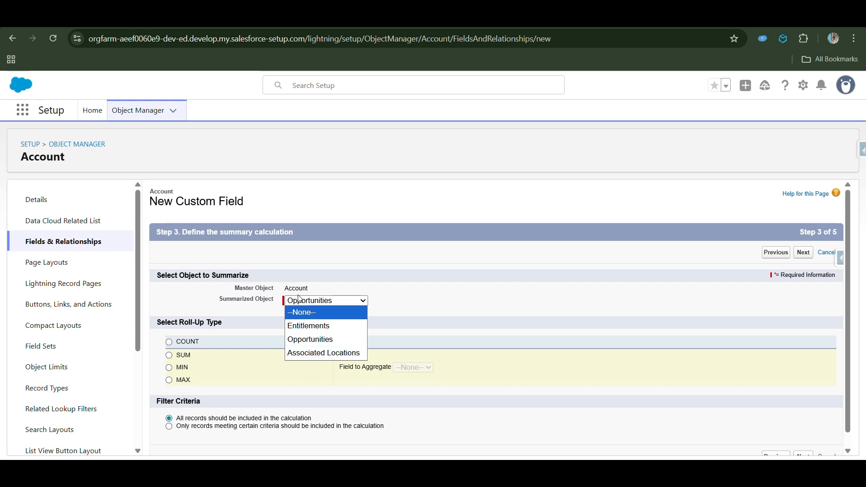
{"action": "left_click", "coordinate": [299, 341]}
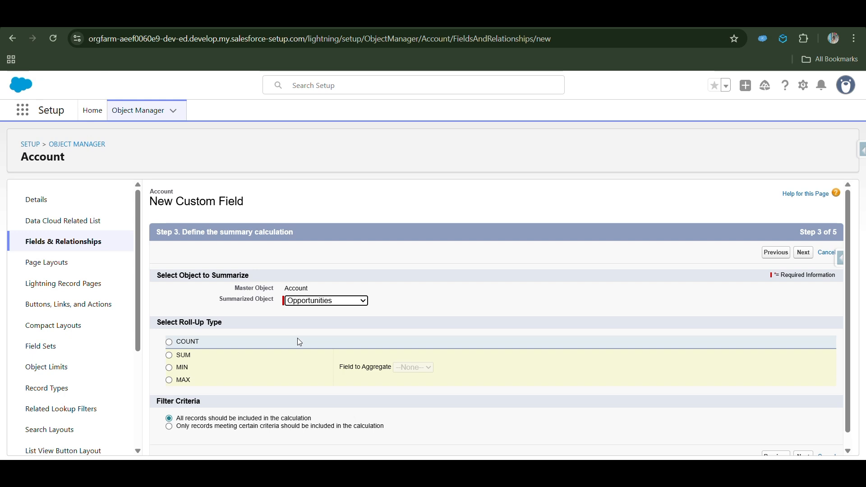
{"action": "left_click", "coordinate": [169, 356]}
{"action": "left_click", "coordinate": [468, 368]}
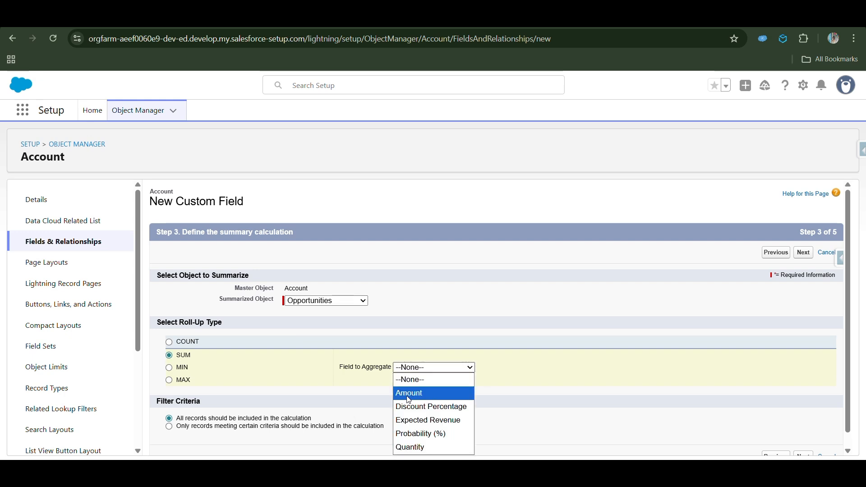
{"action": "left_click", "coordinate": [408, 393]}
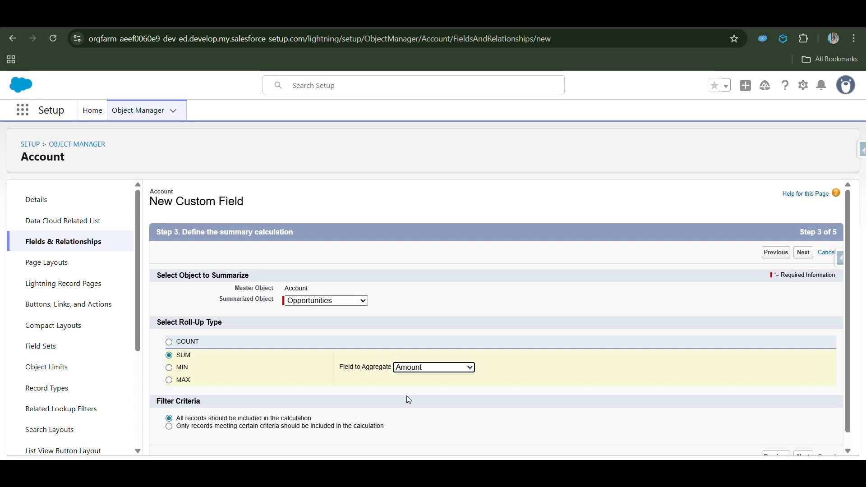
{"action": "scroll", "coordinate": [407, 396], "scroll_direction": "down", "scroll_amount": 1}
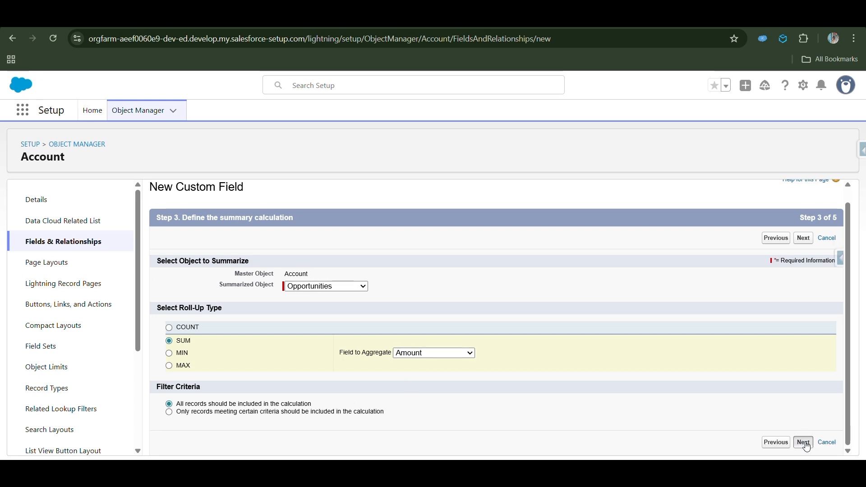
{"action": "left_click", "coordinate": [803, 442]}
- Keep the field visible for all profiles and save the Total Amount field
{"action": "left_click", "coordinate": [643, 292]}
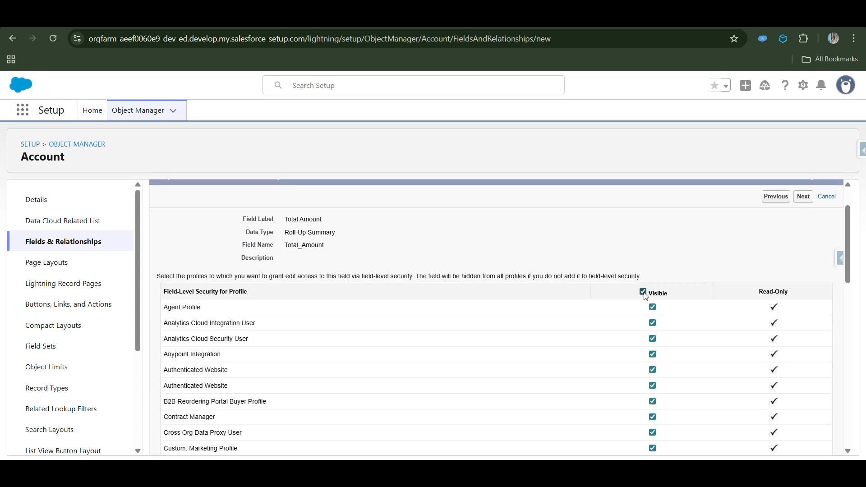
{"action": "scroll", "coordinate": [620, 373], "scroll_direction": "down", "scroll_amount": 10}
{"action": "scroll", "coordinate": [621, 373], "scroll_direction": "up", "scroll_amount": 12}
{"action": "left_click", "coordinate": [802, 255]}
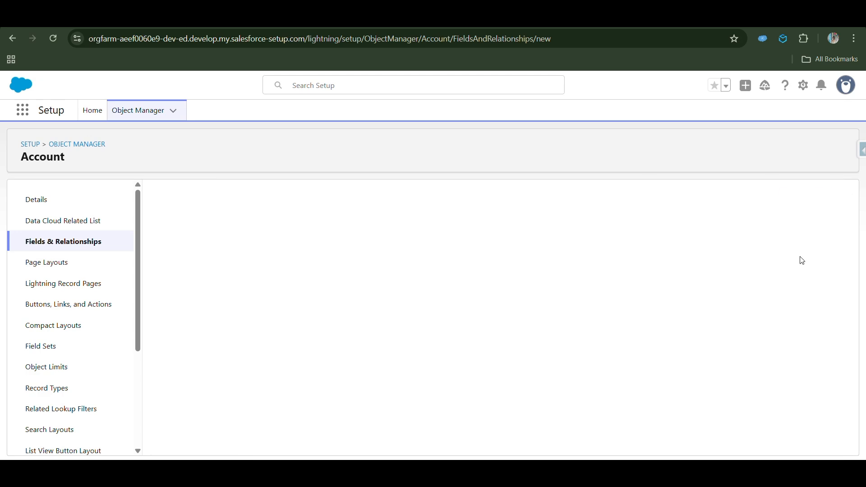
{"action": "left_click", "coordinate": [801, 252]}
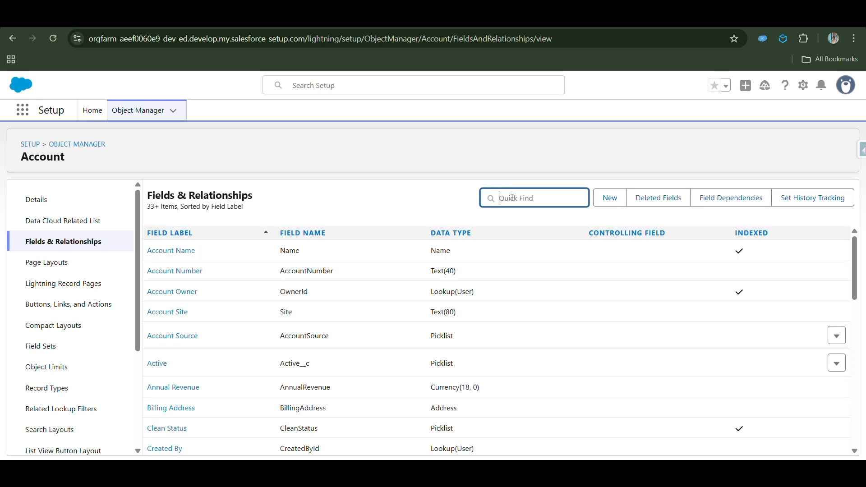
- Search the Account fields list for Tota
{"action": "type", "text": "Tota"}
{"action": "left_click_drag", "start_coordinate": [533, 262], "coordinate": [153, 261]}
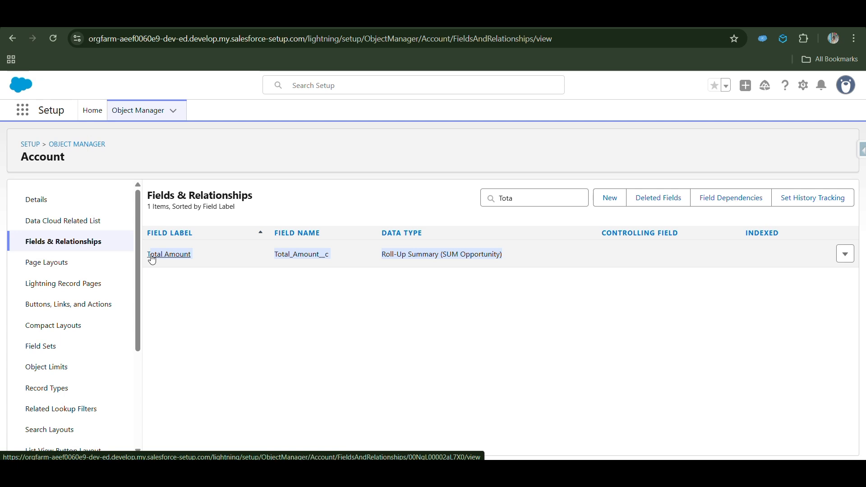
{"action": "left_click", "coordinate": [253, 334]}
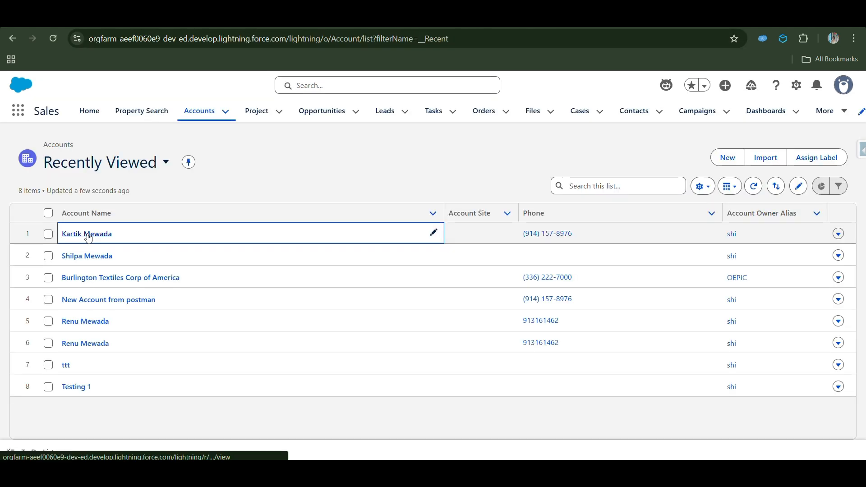
{"action": "left_click", "coordinate": [87, 234]}
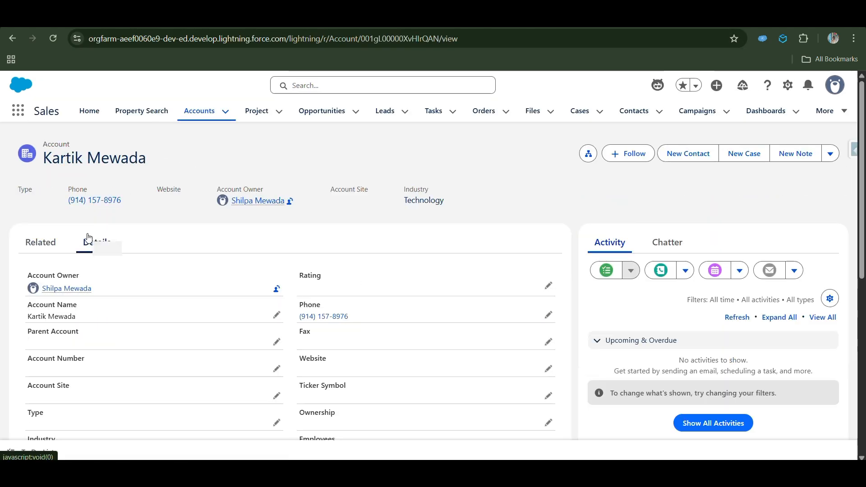
{"action": "left_click", "coordinate": [43, 243]}
{"action": "left_click_drag", "start_coordinate": [244, 361], "coordinate": [170, 385]}
{"action": "scroll", "coordinate": [170, 382], "scroll_direction": "down", "scroll_amount": 2}
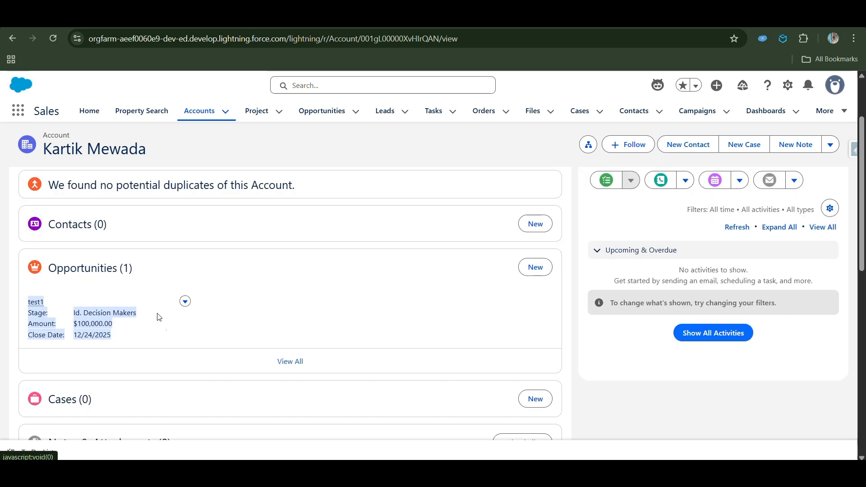
{"action": "left_click", "coordinate": [167, 337]}
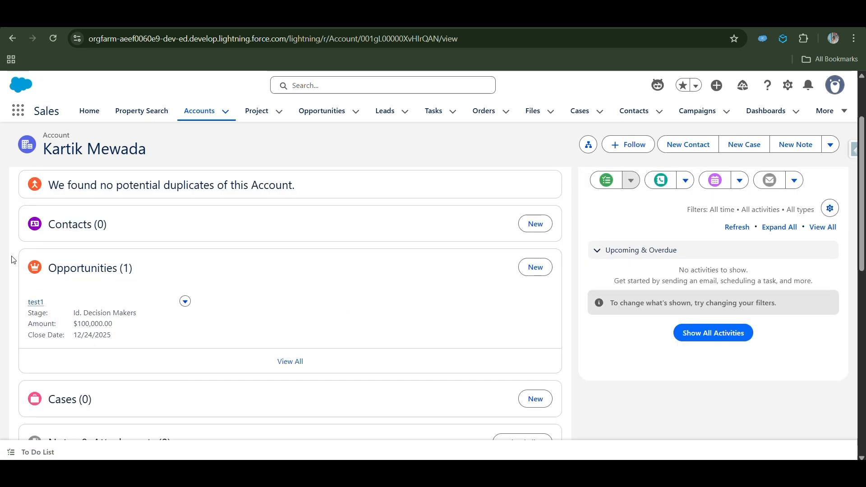
{"action": "left_click_drag", "start_coordinate": [12, 260], "coordinate": [133, 336]}
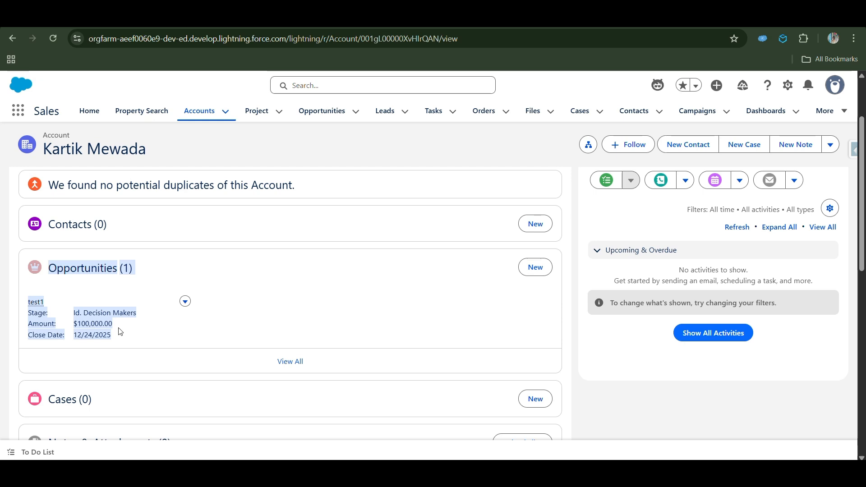
{"action": "scroll", "coordinate": [120, 331], "scroll_direction": "up", "scroll_amount": 2}
{"action": "left_click", "coordinate": [92, 247]}
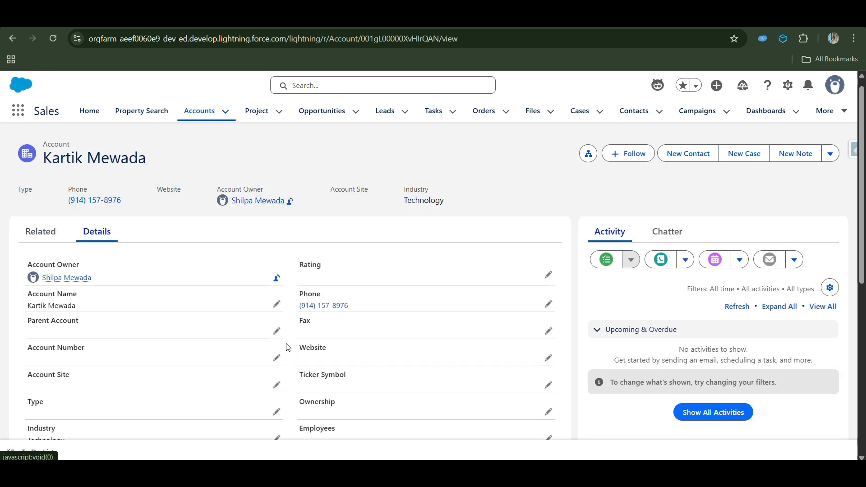
{"action": "scroll", "coordinate": [284, 347], "scroll_direction": "down", "scroll_amount": 5}
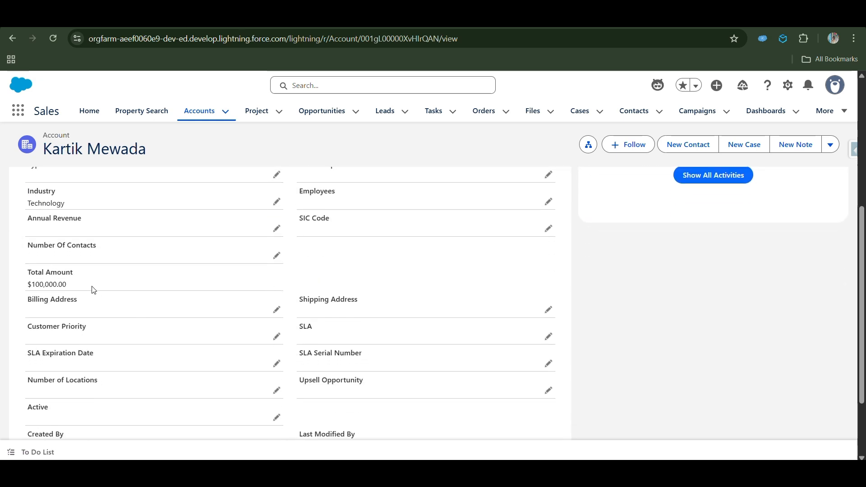
{"action": "left_click_drag", "start_coordinate": [90, 288], "coordinate": [19, 286]}
{"action": "scroll", "coordinate": [107, 293], "scroll_direction": "up", "scroll_amount": 5}
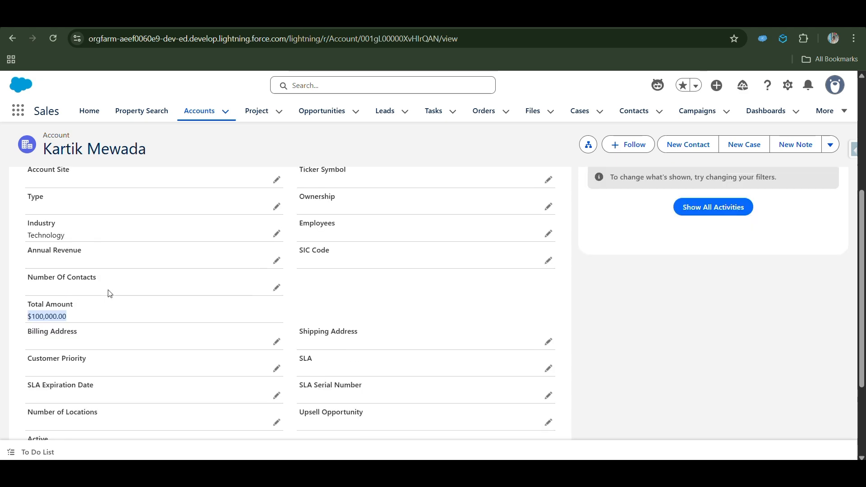
- Open the test1 opportunity from the account's related list and clone it
{"action": "left_click", "coordinate": [44, 246]}
{"action": "scroll", "coordinate": [390, 367], "scroll_direction": "down", "scroll_amount": 2}
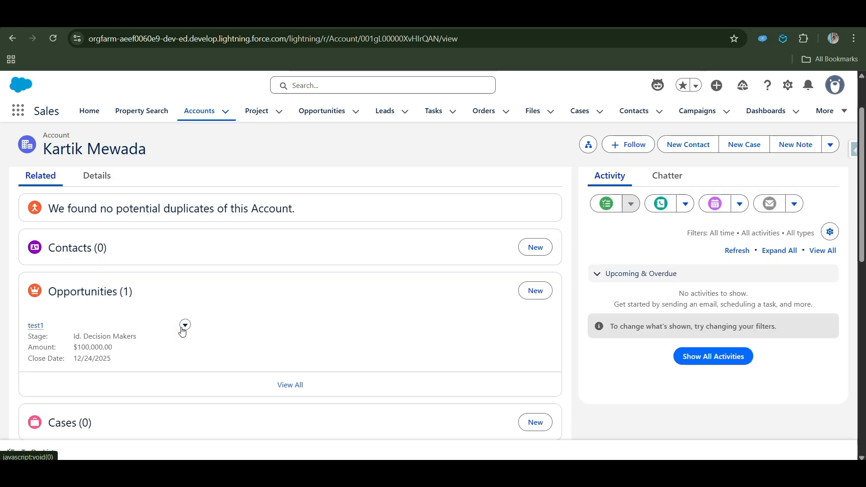
{"action": "left_click", "coordinate": [185, 324]}
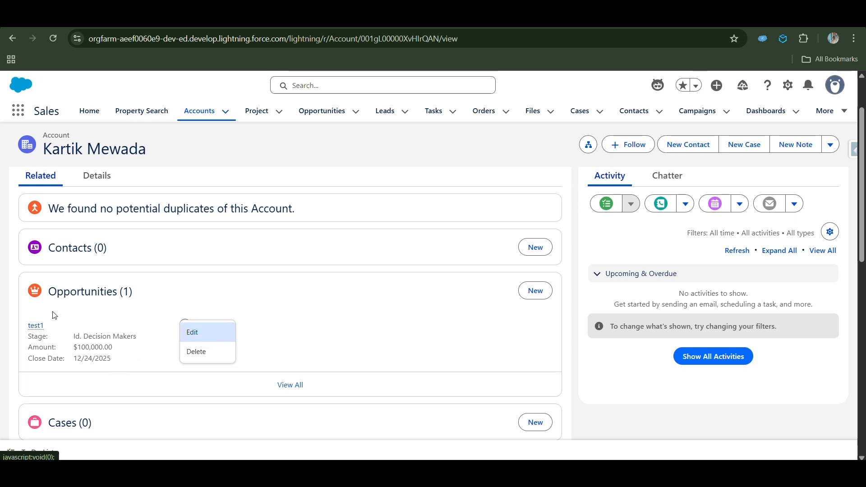
{"action": "left_click", "coordinate": [39, 329]}
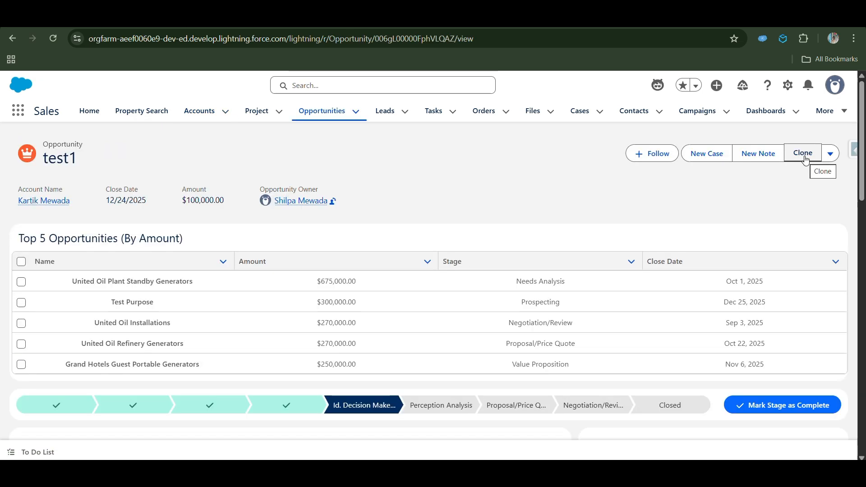
{"action": "left_click", "coordinate": [806, 159]}
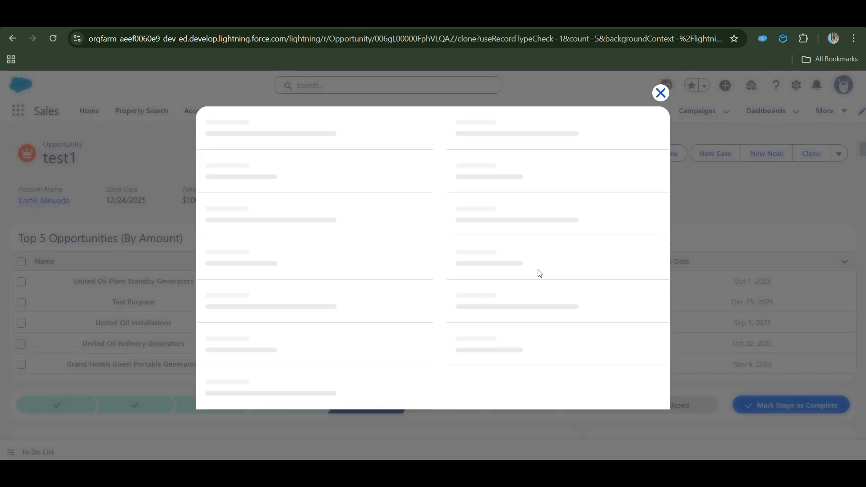
- Set the cloned opportunity's amount to 200000, save it, and return to the accounts list
{"action": "left_click", "coordinate": [447, 202]}
{"action": "key", "text": "BackSpace"}
{"action": "type", "text": "200000"}
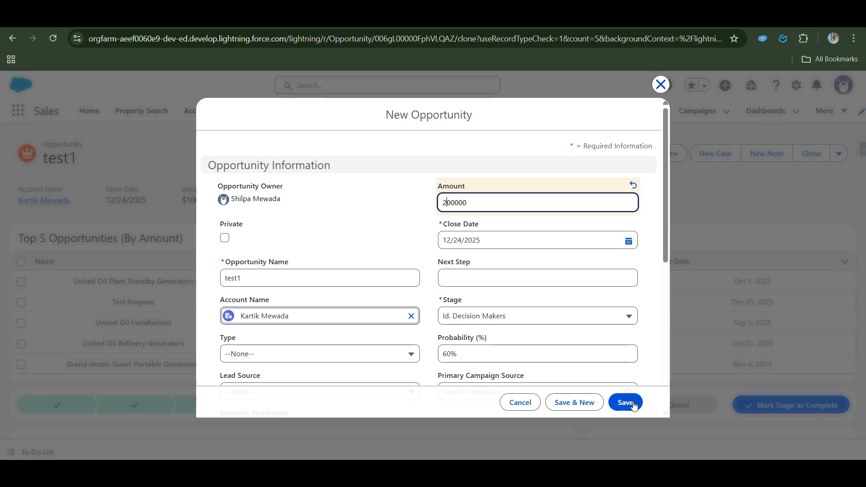
{"action": "left_click", "coordinate": [625, 403]}
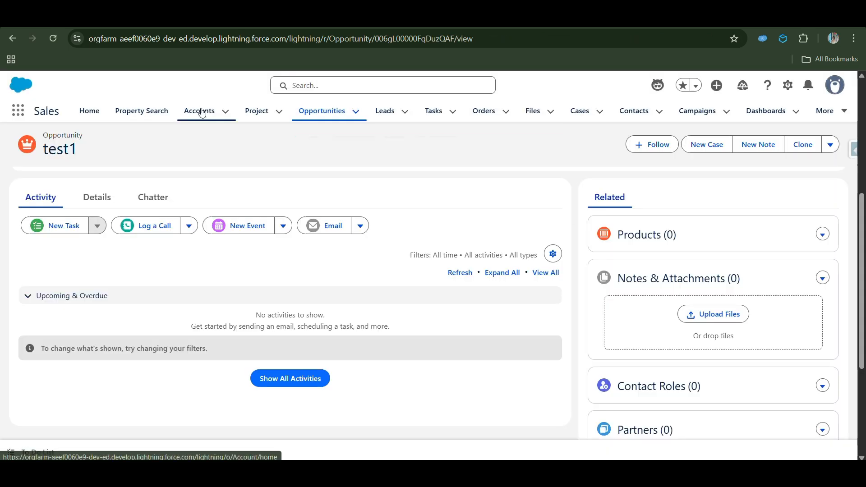
{"action": "left_click", "coordinate": [198, 116]}
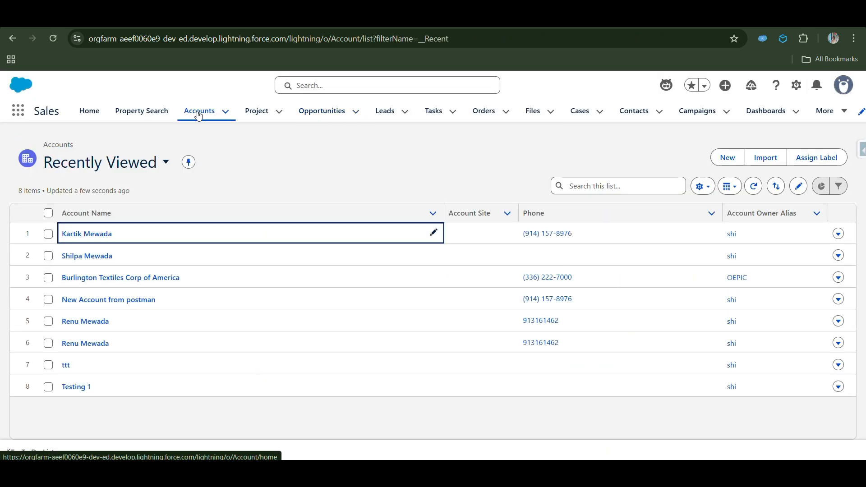
- Open the first recently viewed account and inspect its Total Amount roll-up field
{"action": "left_click", "coordinate": [75, 235]}
{"action": "scroll", "coordinate": [133, 326], "scroll_direction": "down", "scroll_amount": 5}
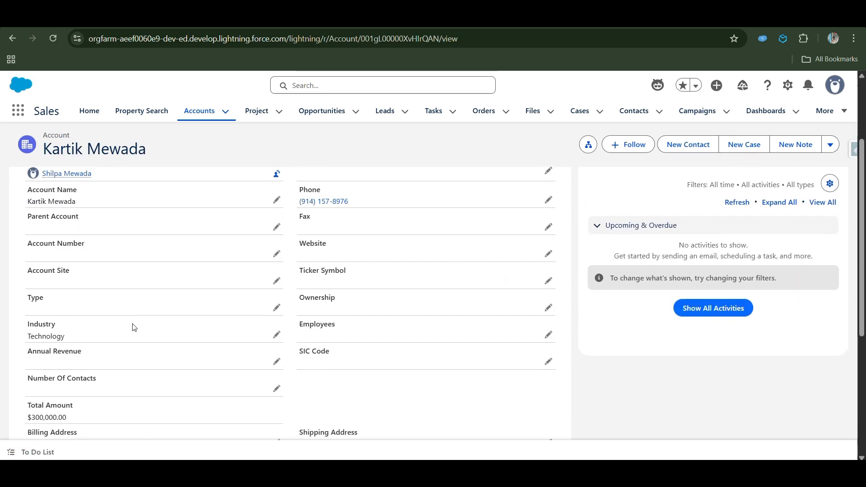
{"action": "left_click_drag", "start_coordinate": [24, 290], "coordinate": [87, 306]}
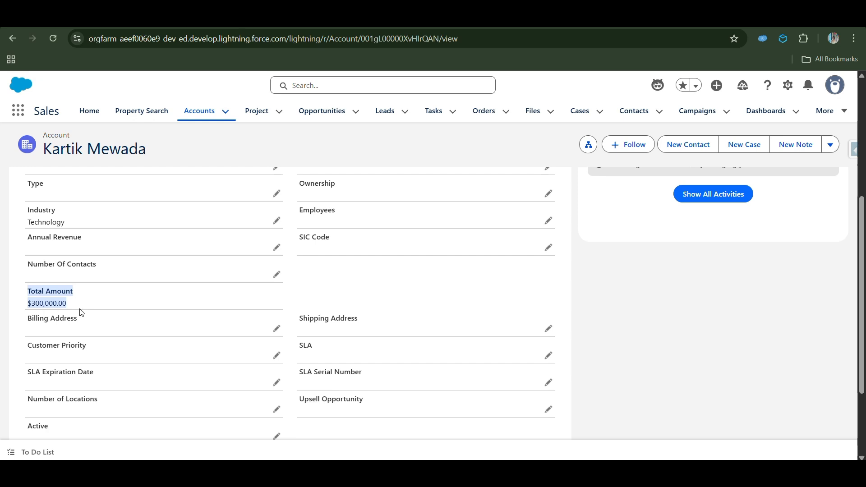
{"action": "left_click", "coordinate": [94, 309]}
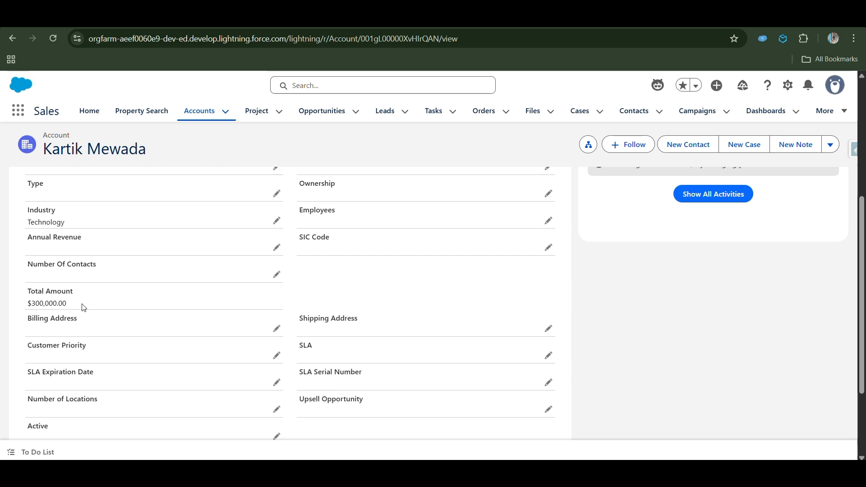
- Switch to the account's related records and examine the amounts of its two test1 opportunities
{"action": "scroll", "coordinate": [84, 308], "scroll_direction": "up", "scroll_amount": 4}
{"action": "left_click", "coordinate": [39, 176]}
{"action": "scroll", "coordinate": [346, 321], "scroll_direction": "down", "scroll_amount": 1}
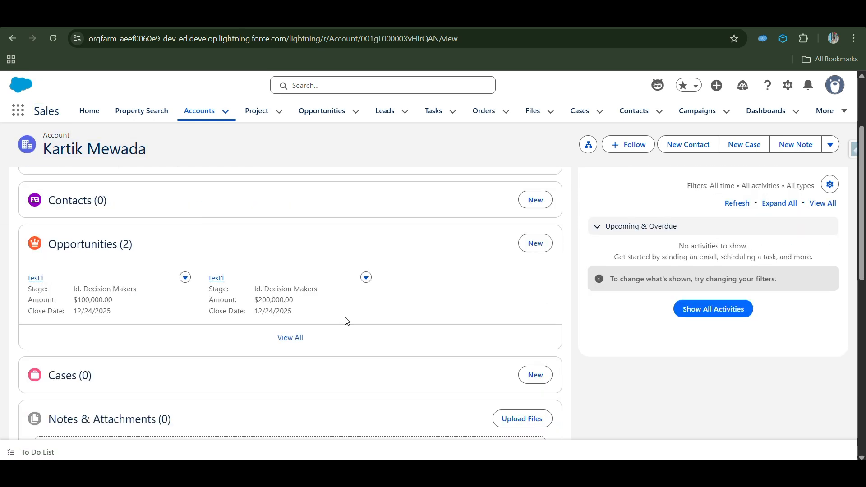
{"action": "left_click_drag", "start_coordinate": [5, 216], "coordinate": [360, 303]}
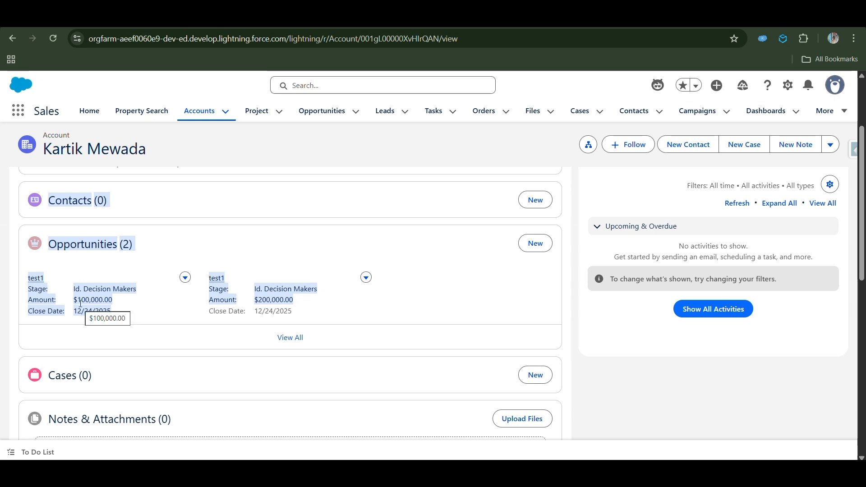
{"action": "left_click", "coordinate": [347, 304]}
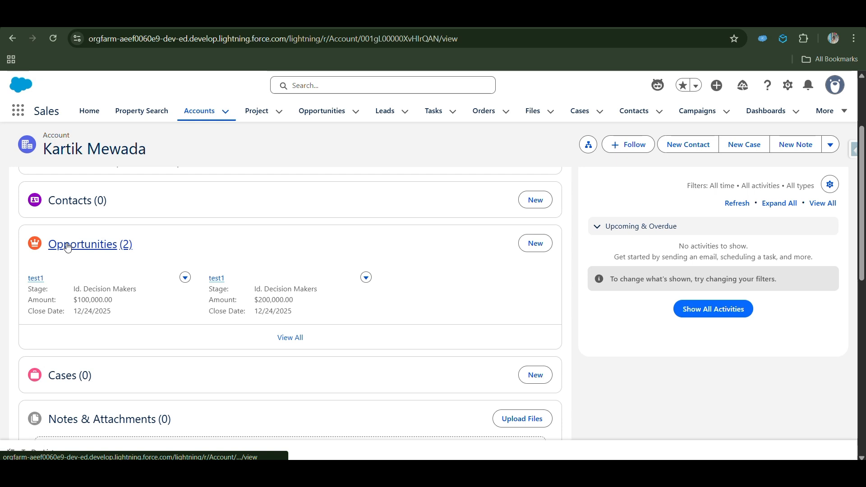